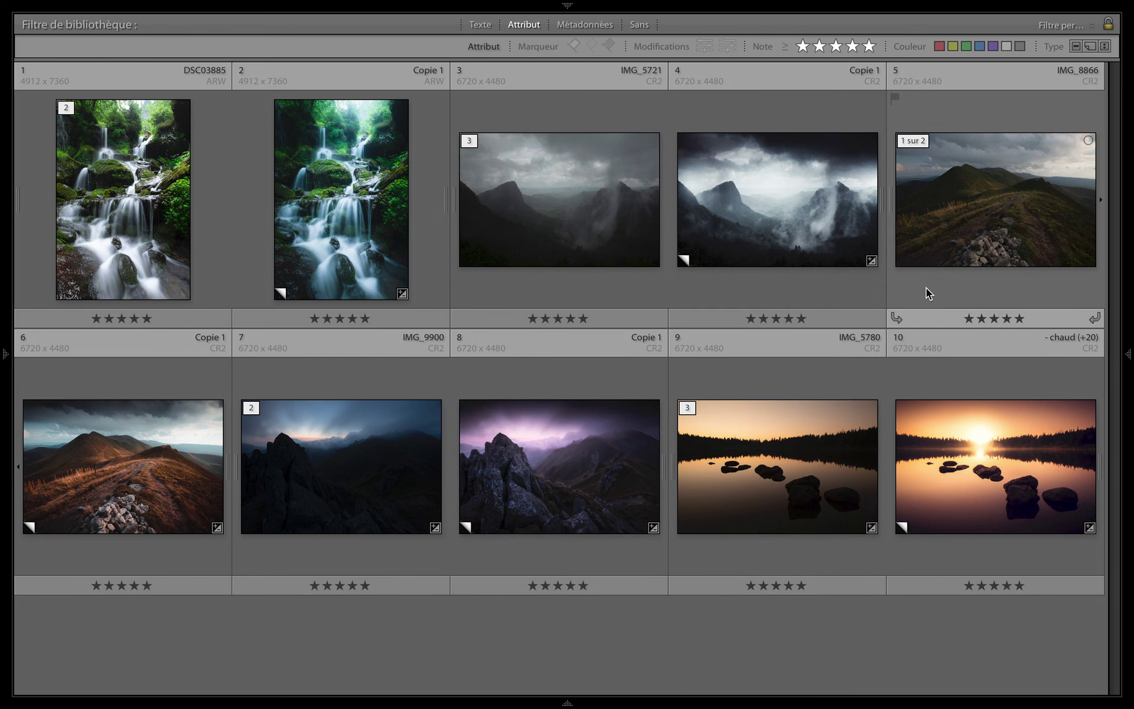
Step: Open the mountain ridge photo IMG_8866 enlarged from the Library grid
{"action": "double_click", "coordinate": [990, 223]}
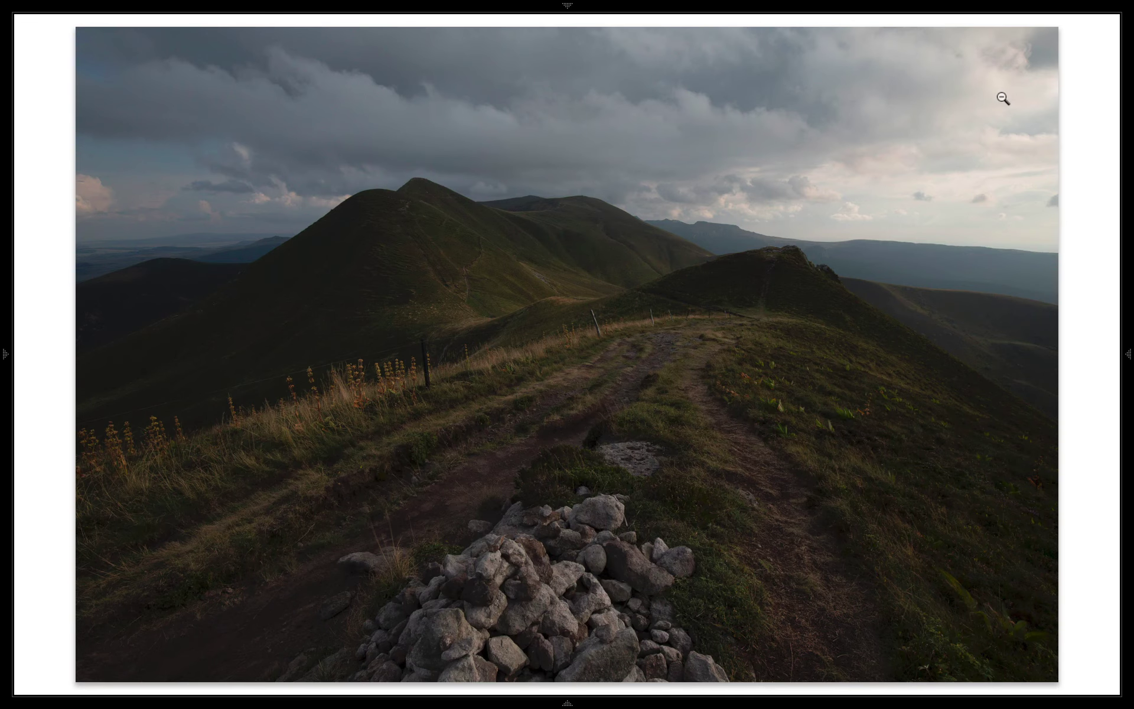
Step: In the Develop module, raise the photo's exposure in the basic adjustments
{"action": "left_click", "coordinate": [1008, 27]}
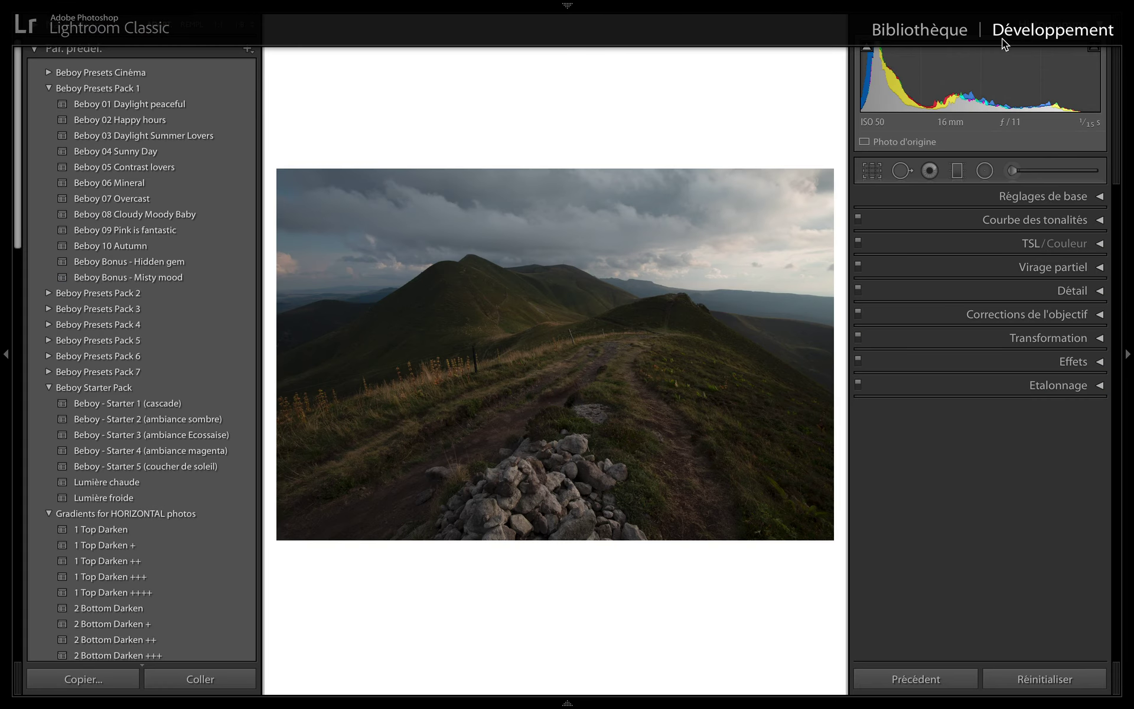
{"action": "left_click", "coordinate": [956, 196]}
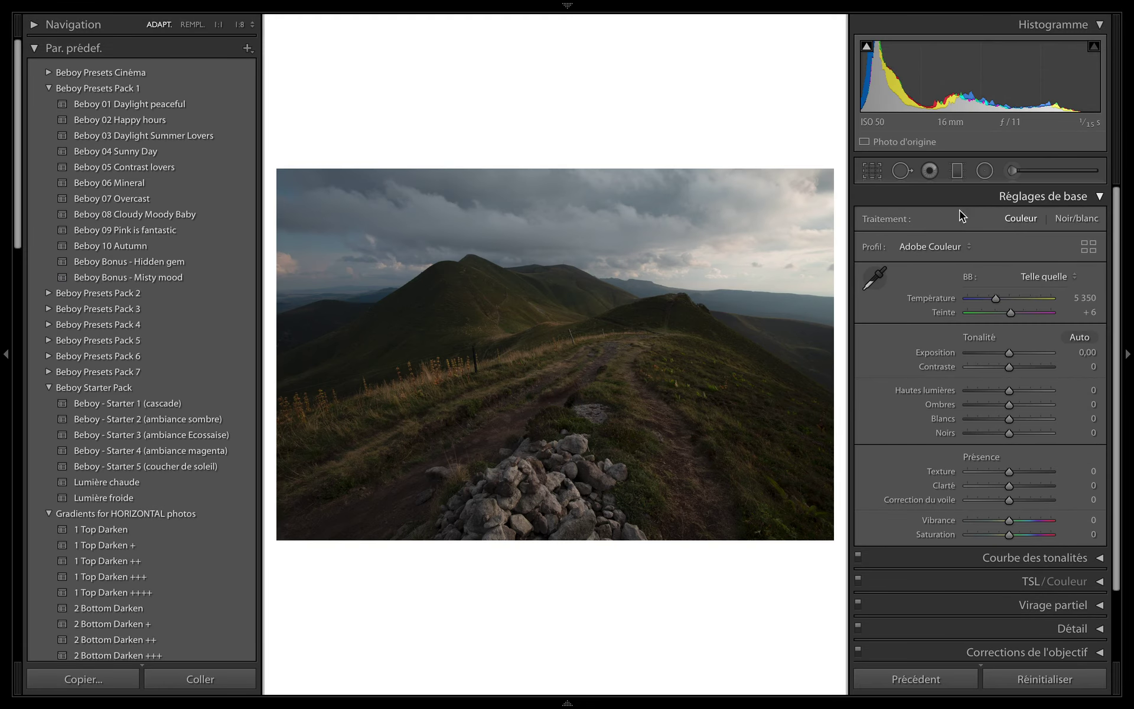
{"action": "left_click_drag", "start_coordinate": [1009, 353], "coordinate": [1021, 359]}
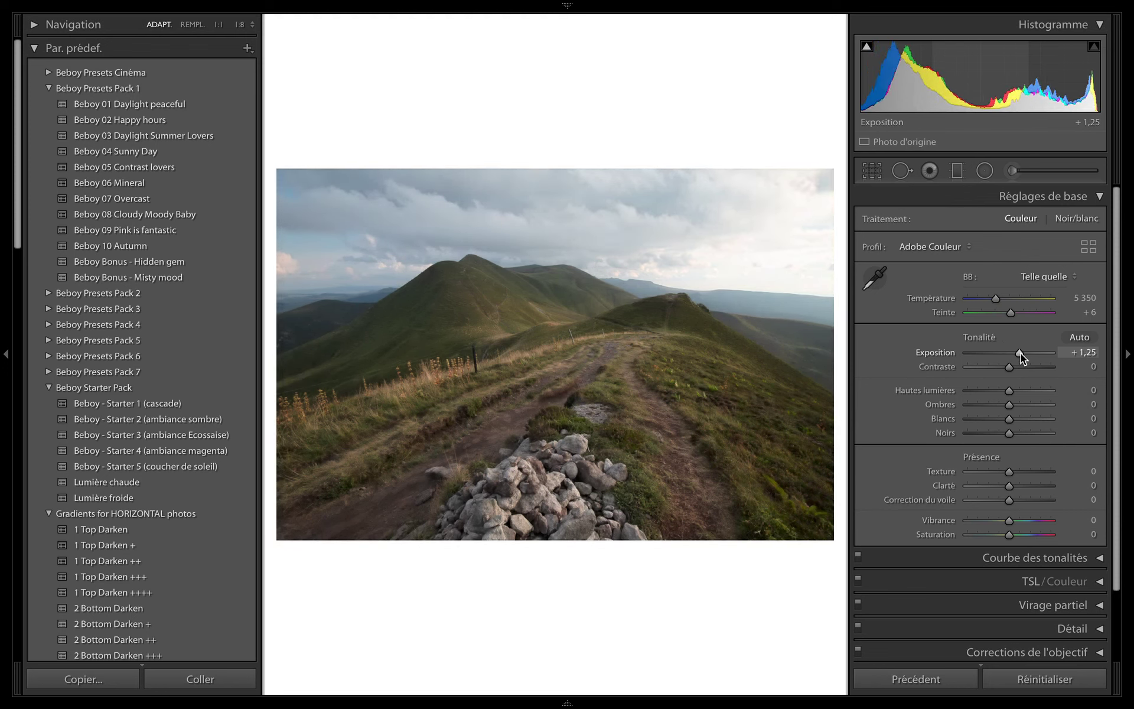
{"action": "left_click", "coordinate": [945, 195]}
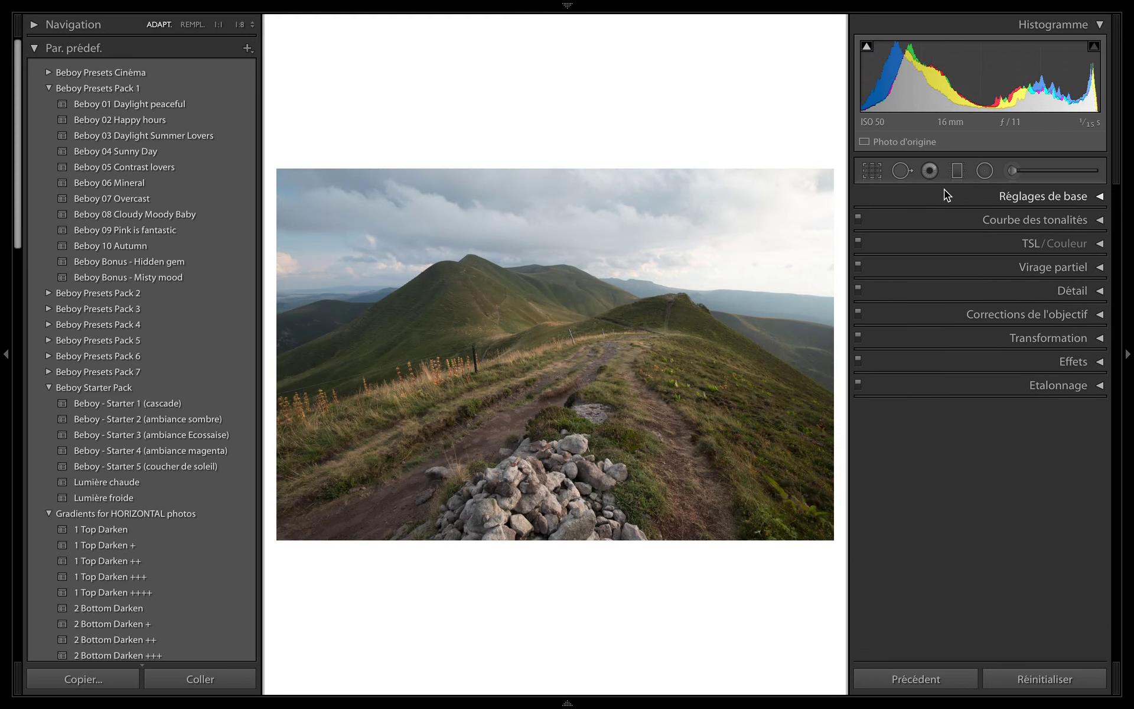
Step: Apply the Beboy - Starter 3 (ambiance Ecossaise) preset and compare it with the original
{"action": "left_click", "coordinate": [212, 438]}
{"action": "key", "text": "backslash"}
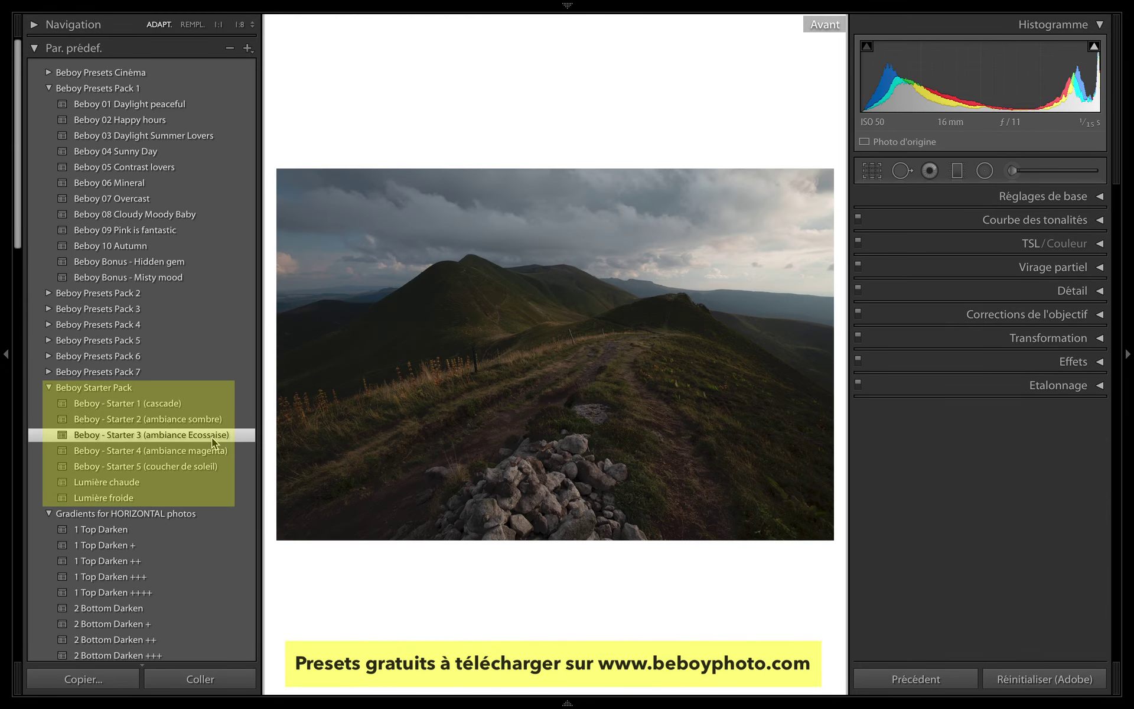
{"action": "key", "text": "backslash"}
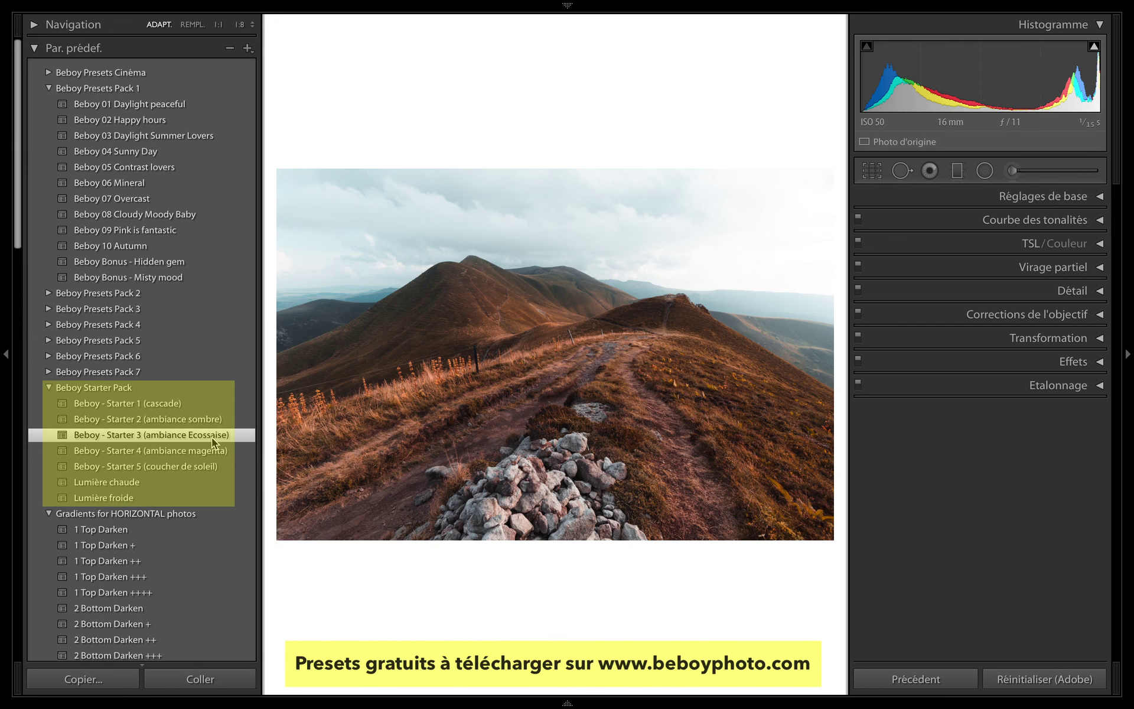
{"action": "key", "text": "backslash"}
{"action": "key", "text": "backslash"}
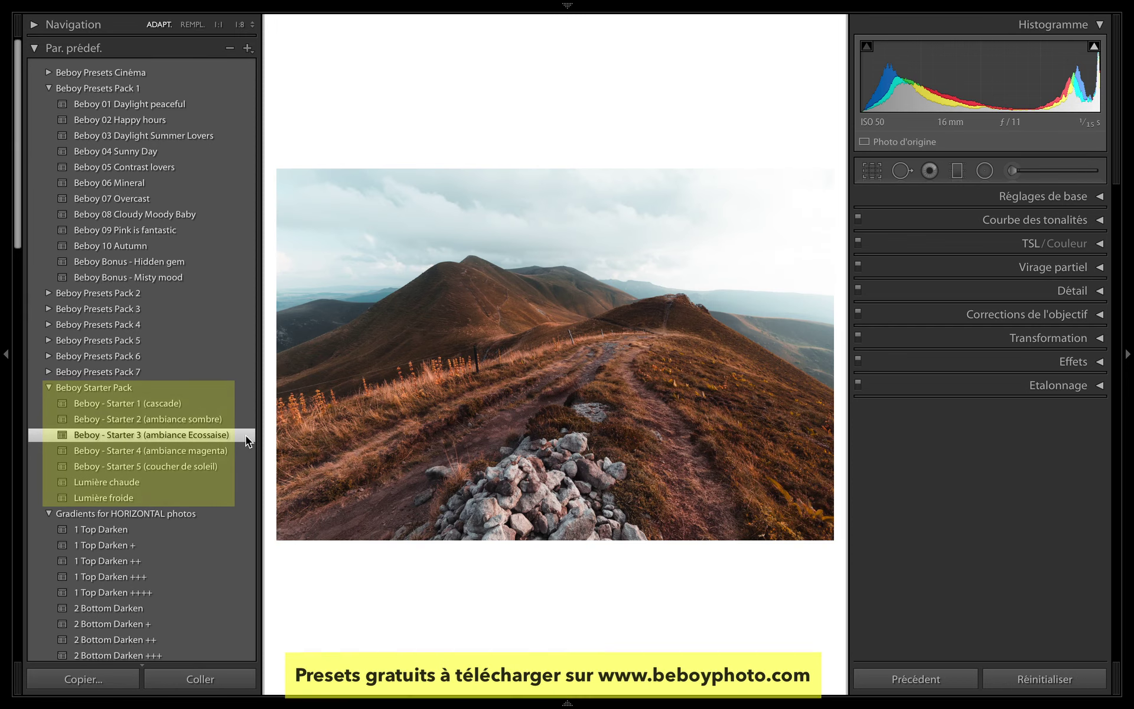
Step: Add a post-crop vignette with amount −43, midpoint 18 and feather 100
{"action": "left_click", "coordinate": [1002, 362]}
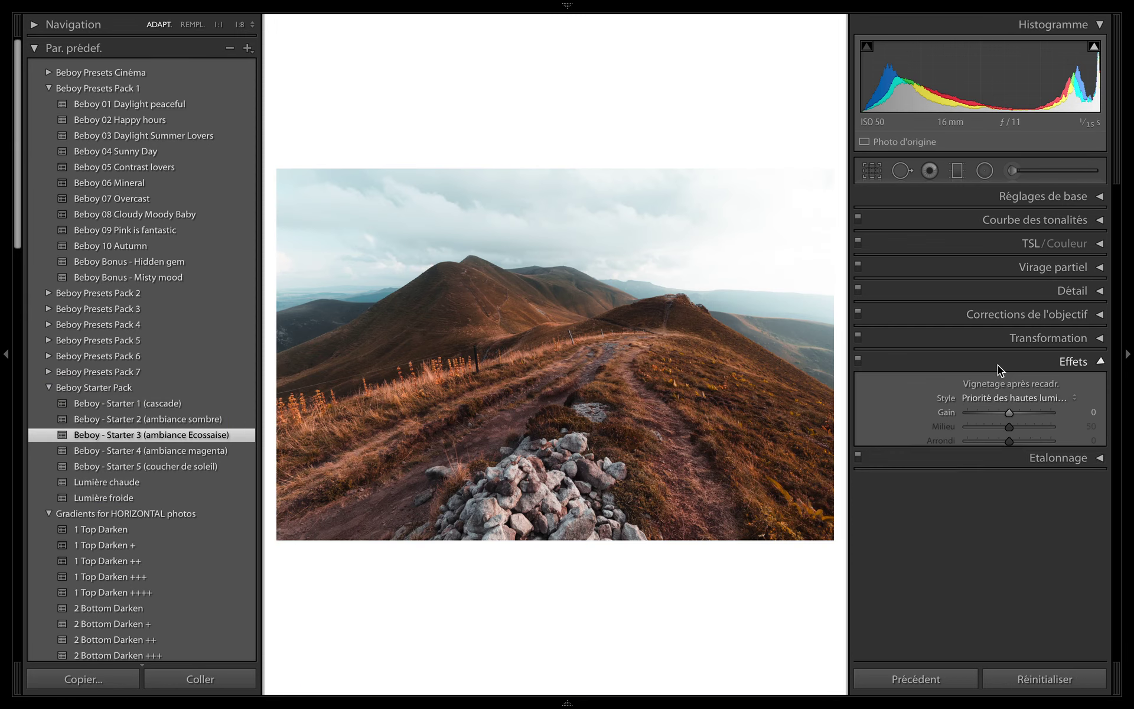
{"action": "left_click_drag", "start_coordinate": [1010, 412], "coordinate": [992, 413]}
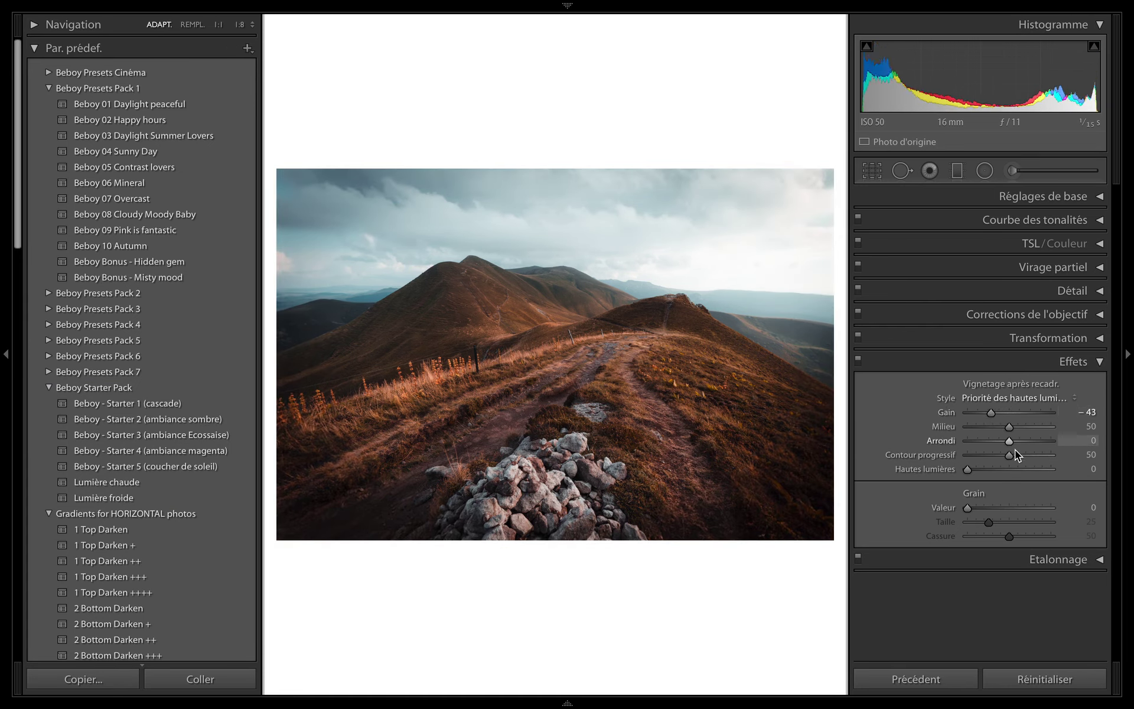
{"action": "mouse_move", "coordinate": [1009, 455]}
{"action": "left_mouse_down"}
{"action": "mouse_move", "coordinate": [1053, 456]}
{"action": "mouse_move", "coordinate": [983, 431]}
{"action": "left_mouse_up"}
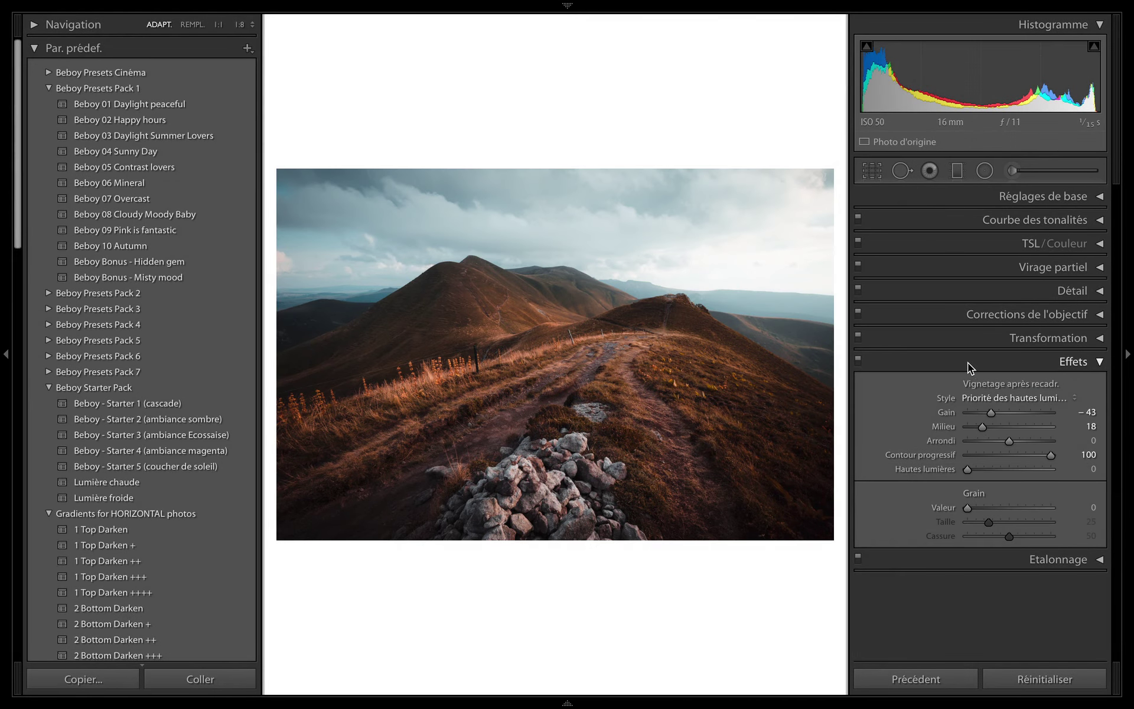
{"action": "left_click", "coordinate": [968, 363]}
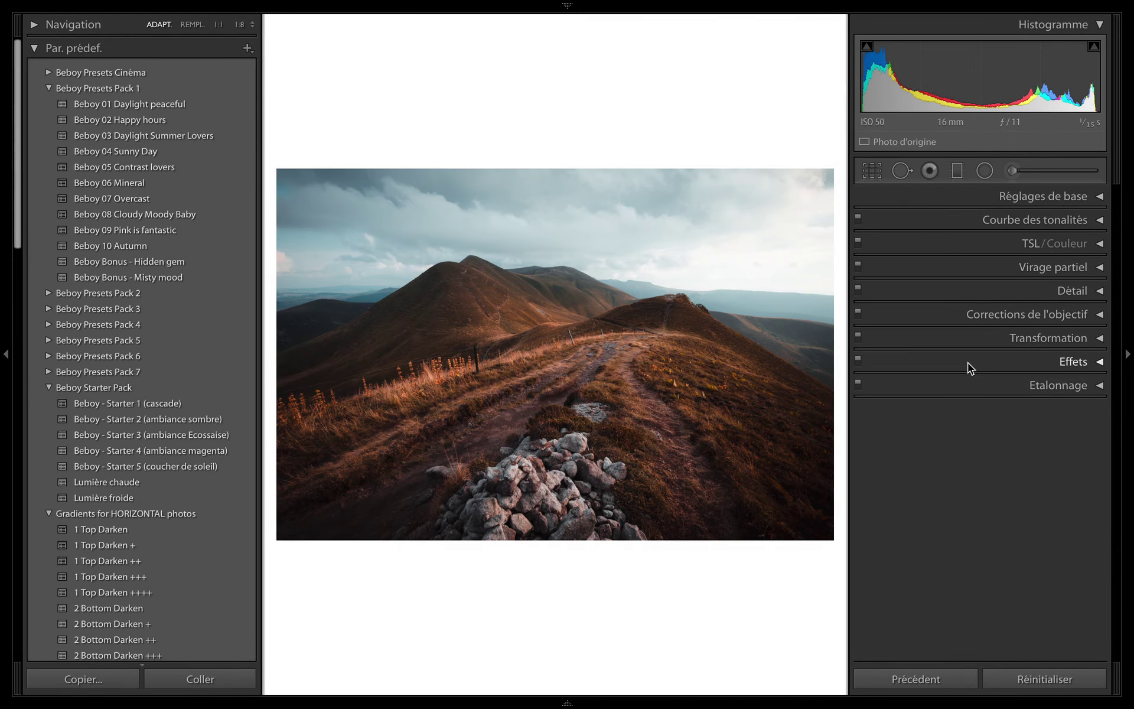
{"action": "key", "text": "backslash"}
{"action": "key", "text": "shift+s"}
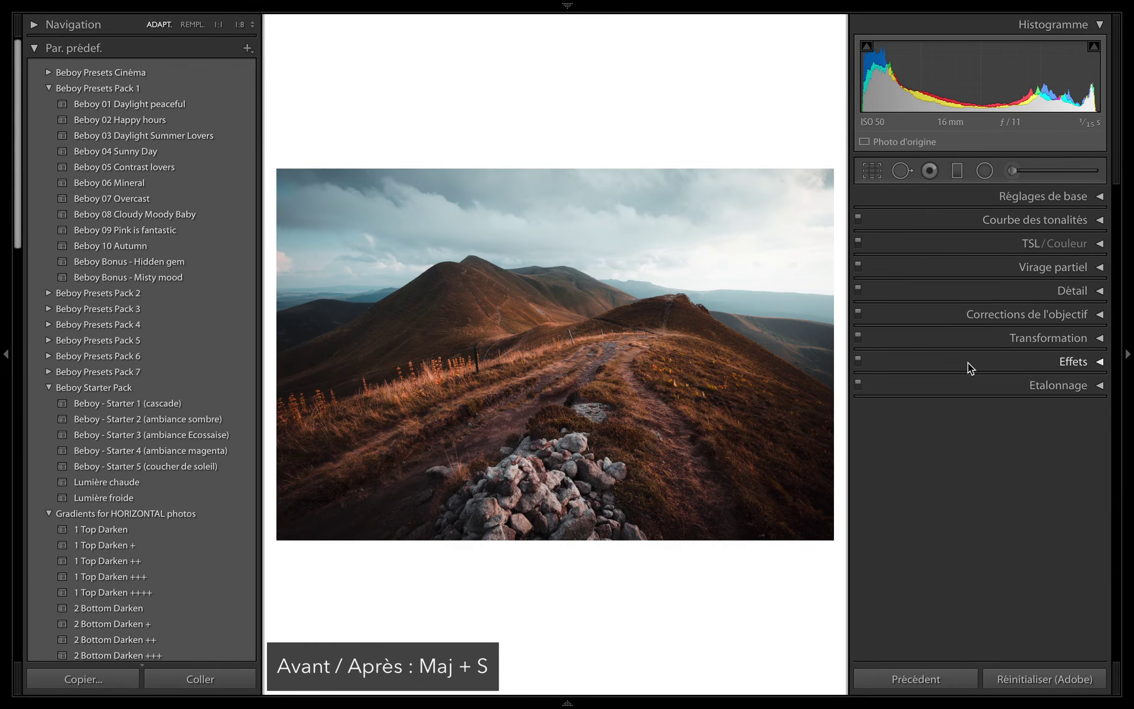
{"action": "key", "text": "shift+s"}
{"action": "key", "text": "shift+s"}
{"action": "key", "text": "shift+s"}
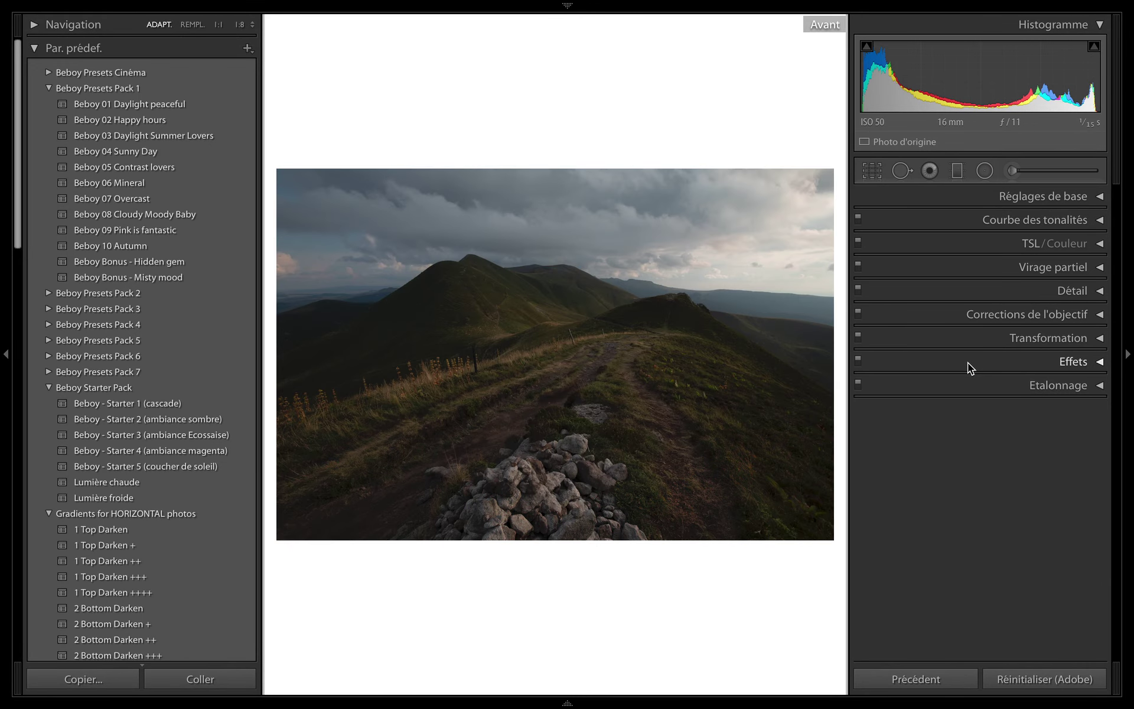
{"action": "key", "text": "backslash"}
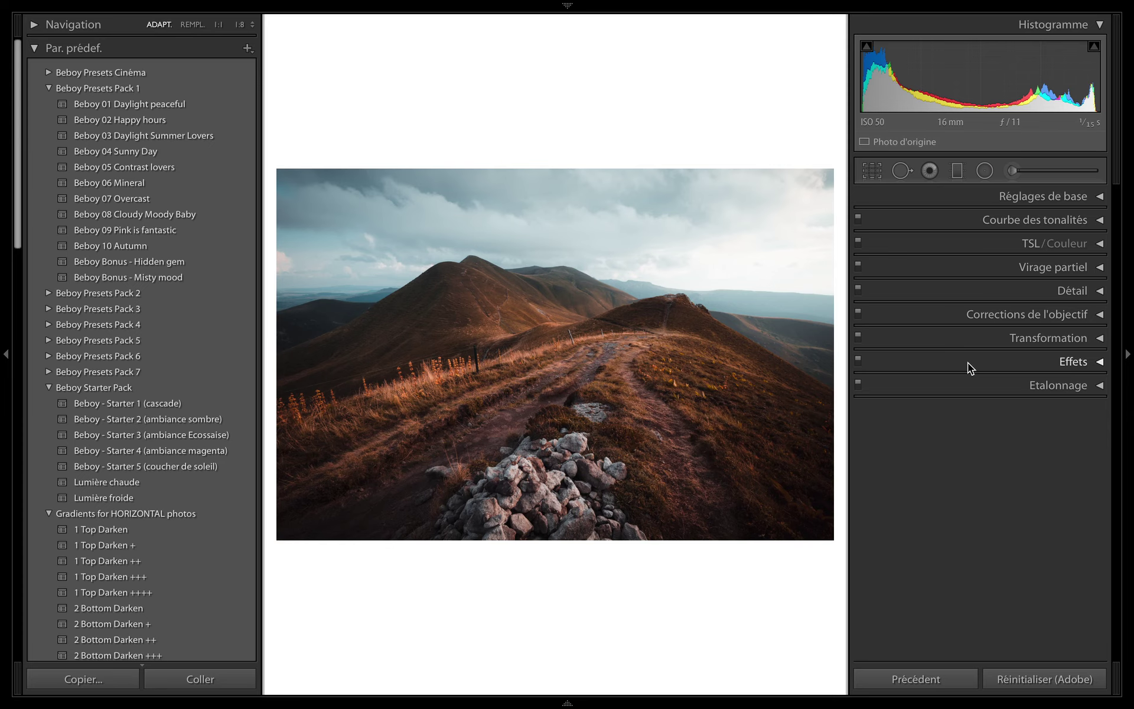
Step: Draw a graduated filter down over the sky with exposure −2.54
{"action": "left_click", "coordinate": [957, 172]}
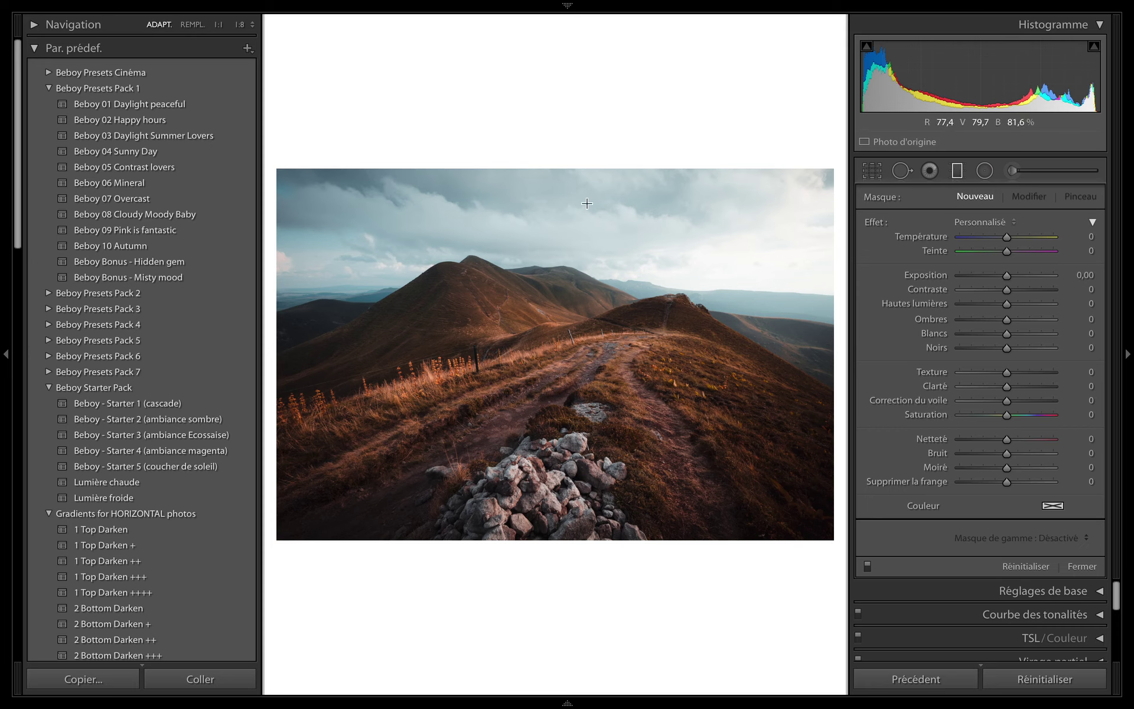
{"action": "left_click_drag", "start_coordinate": [559, 170], "coordinate": [567, 329]}
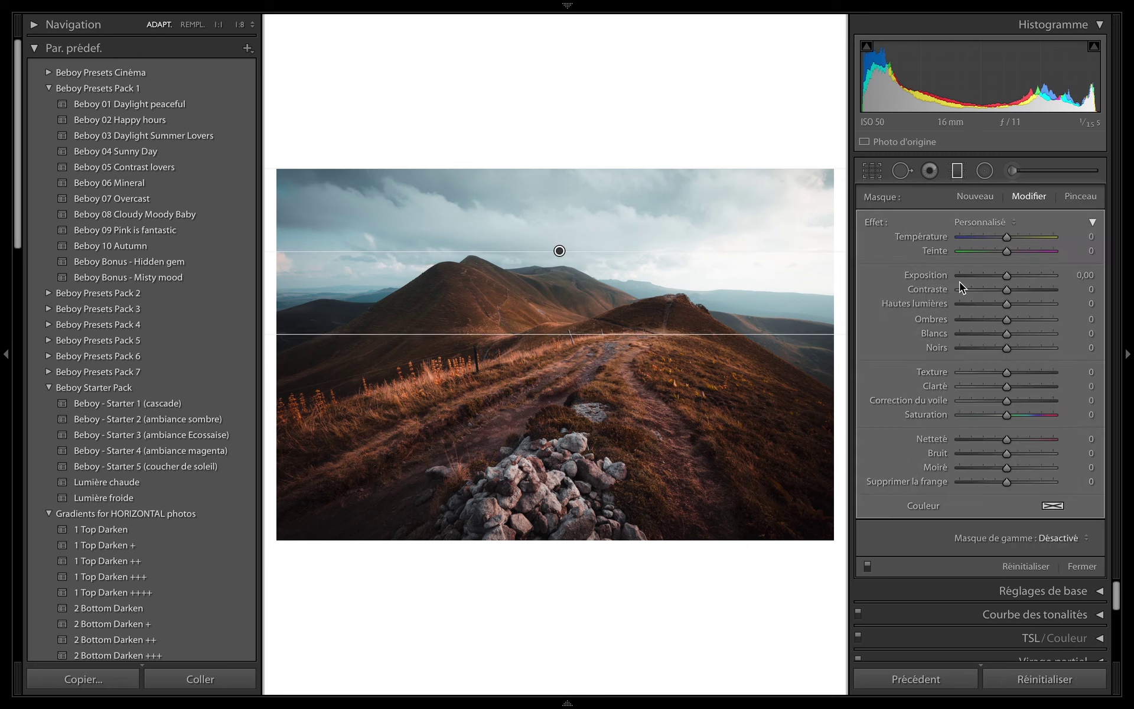
{"action": "left_click_drag", "start_coordinate": [1007, 276], "coordinate": [976, 277]}
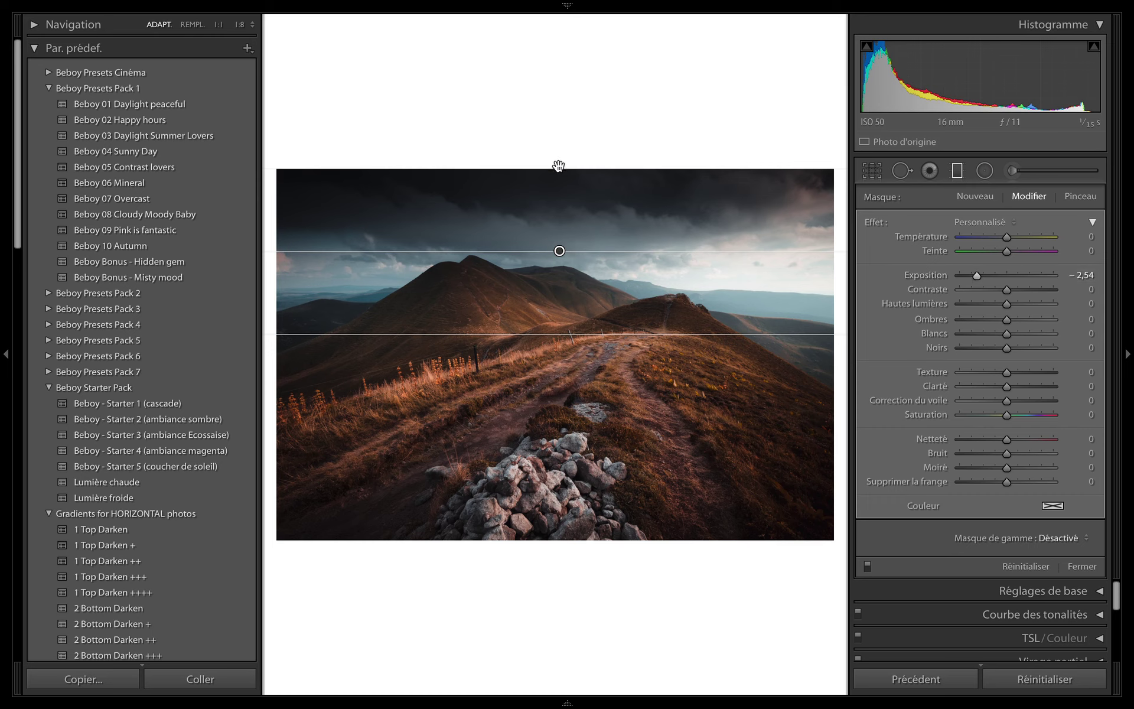
Step: Raise the sky gradient slightly and keep it nearly horizontal
{"action": "left_click_drag", "start_coordinate": [555, 170], "coordinate": [551, 128]}
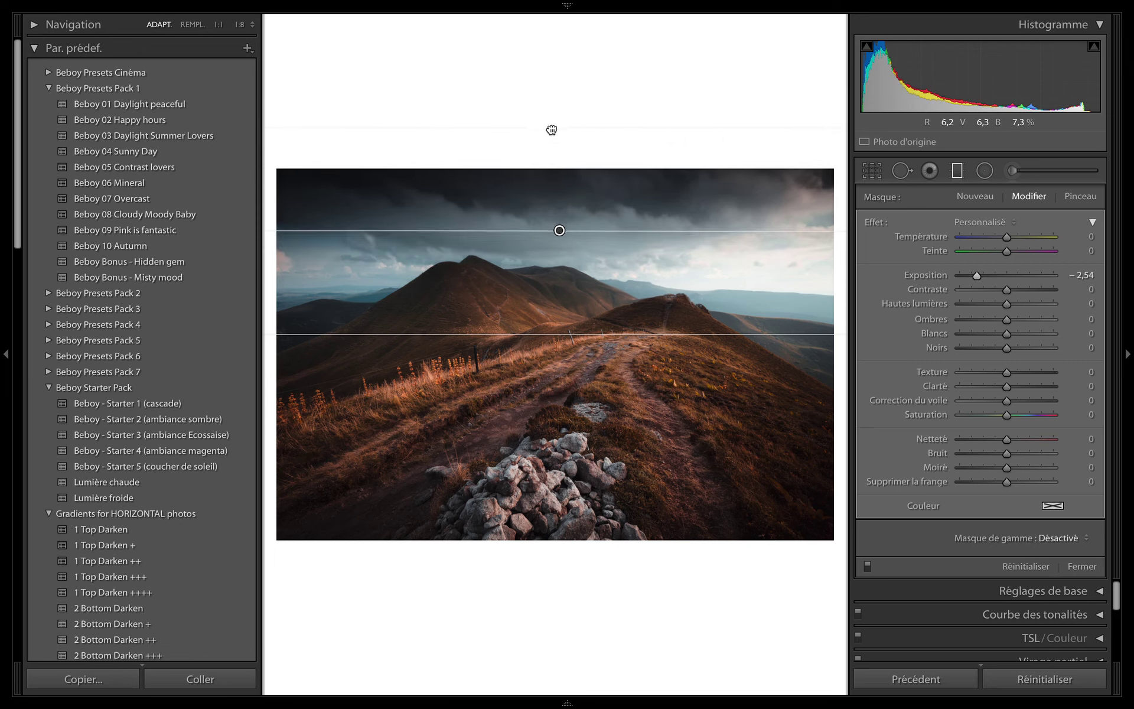
{"action": "left_click_drag", "start_coordinate": [367, 230], "coordinate": [374, 222]}
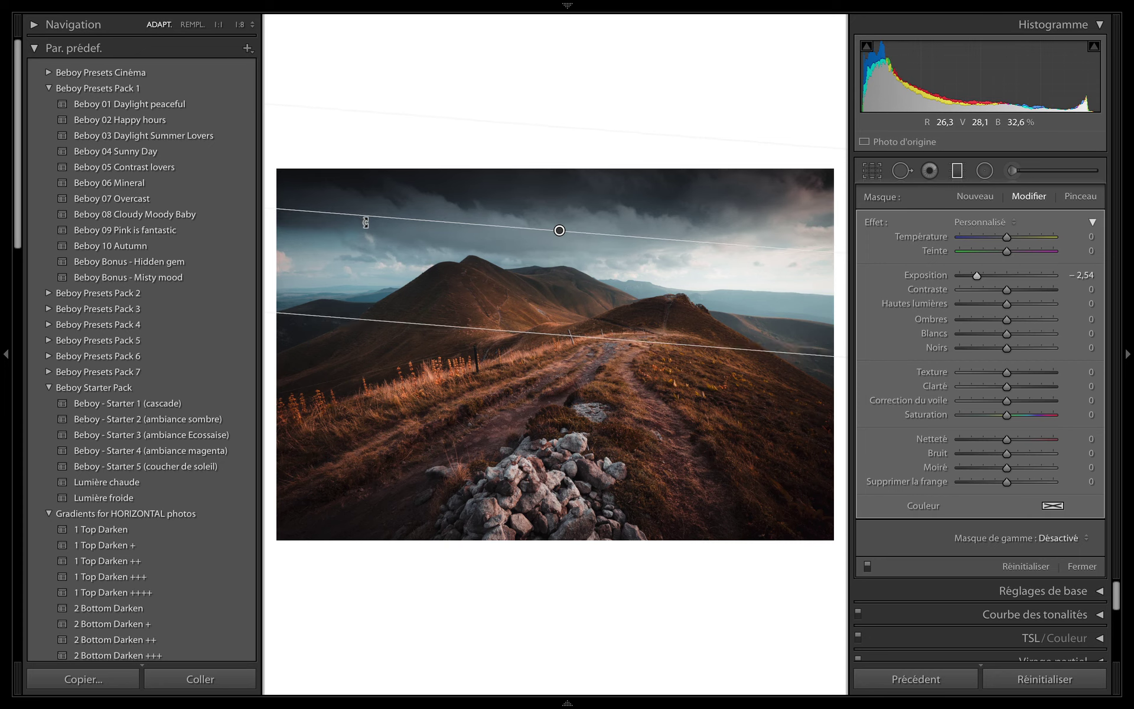
{"action": "left_click_drag", "start_coordinate": [560, 230], "coordinate": [559, 215]}
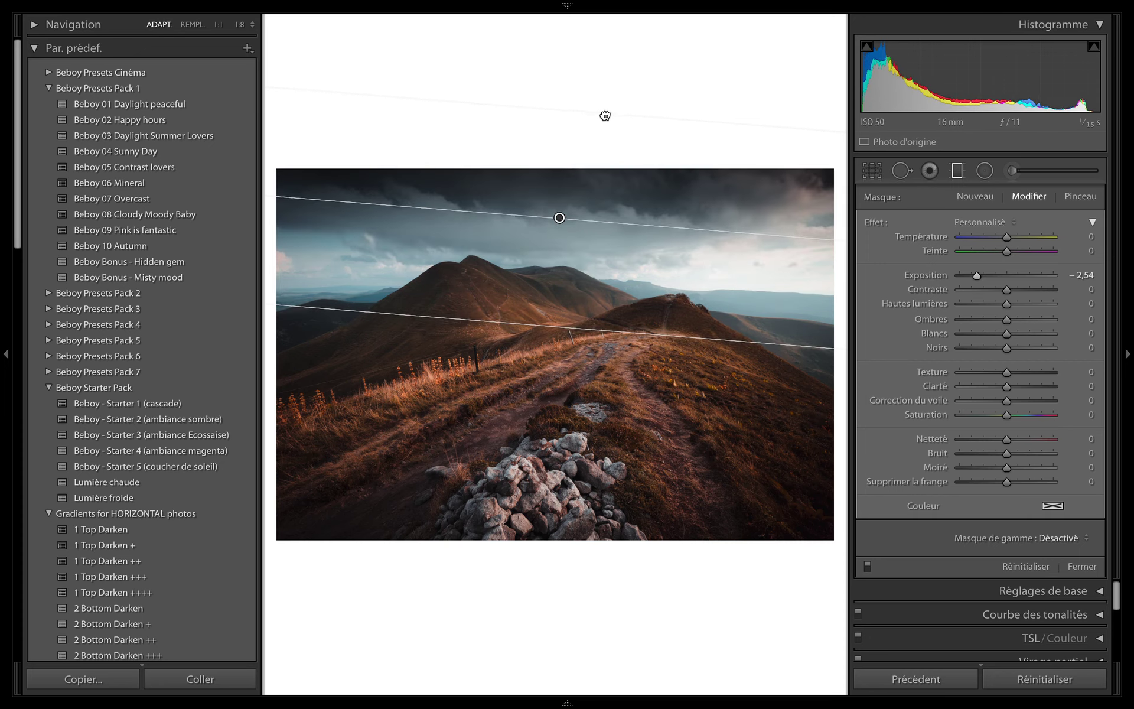
{"action": "left_click_drag", "start_coordinate": [413, 197], "coordinate": [411, 203]}
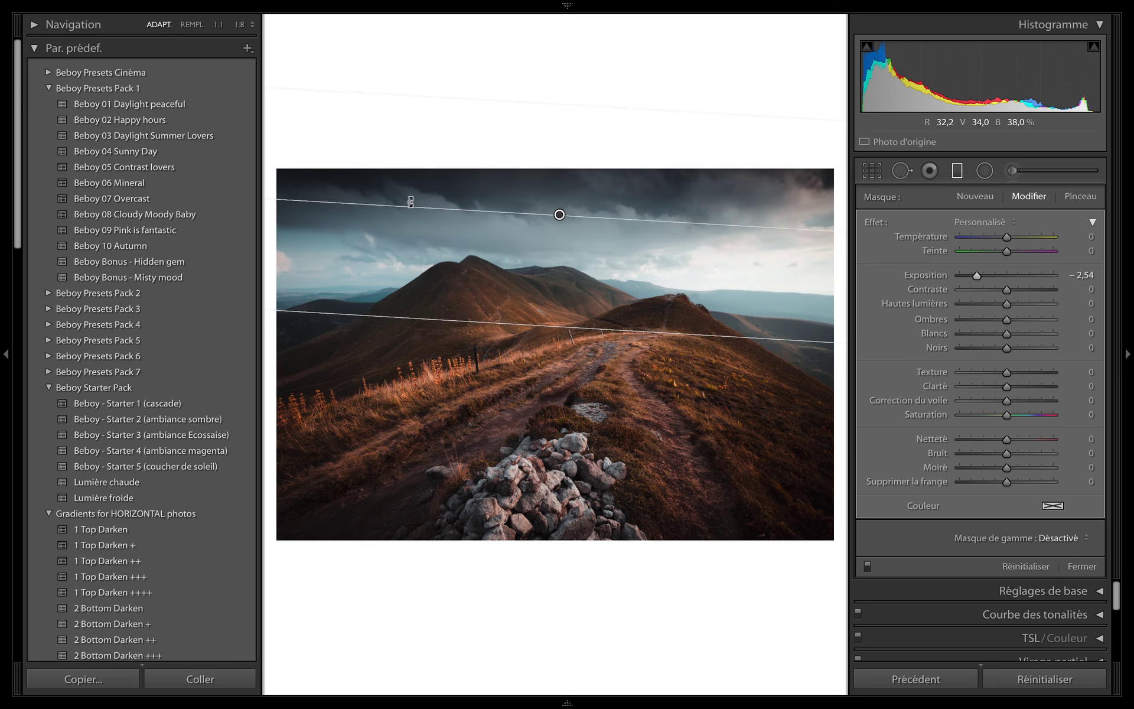
{"action": "key", "text": "m"}
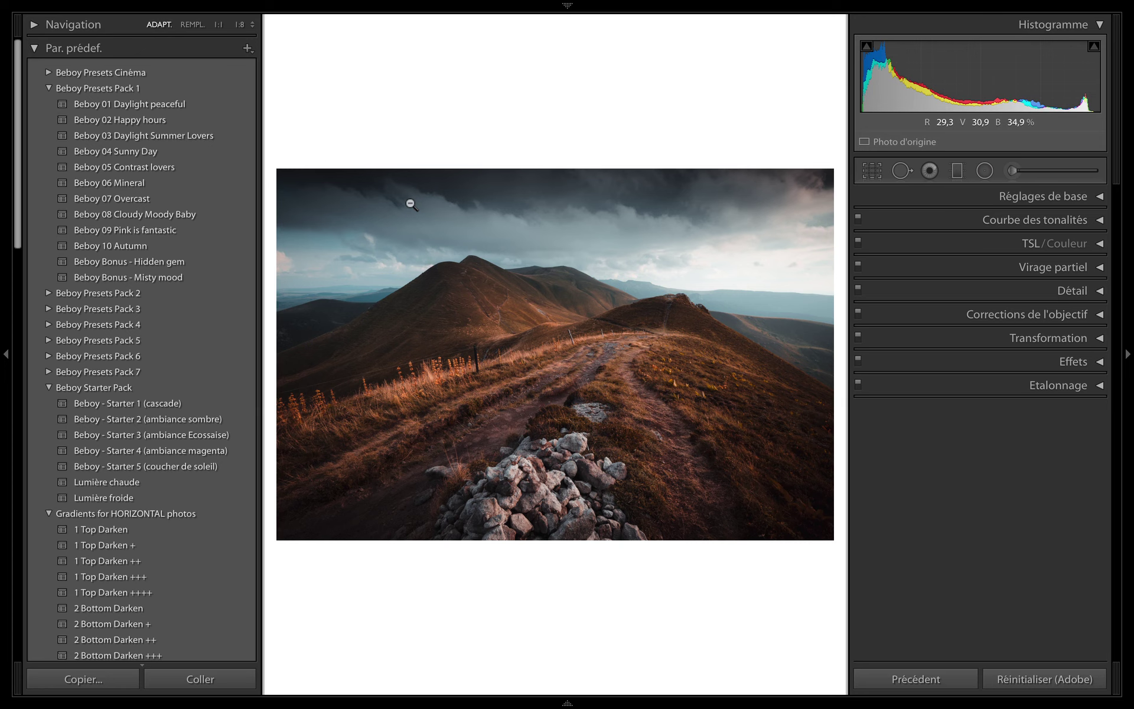
Step: Toggle Before/After to compare the current edit with the unedited original
{"action": "key", "text": "backslash"}
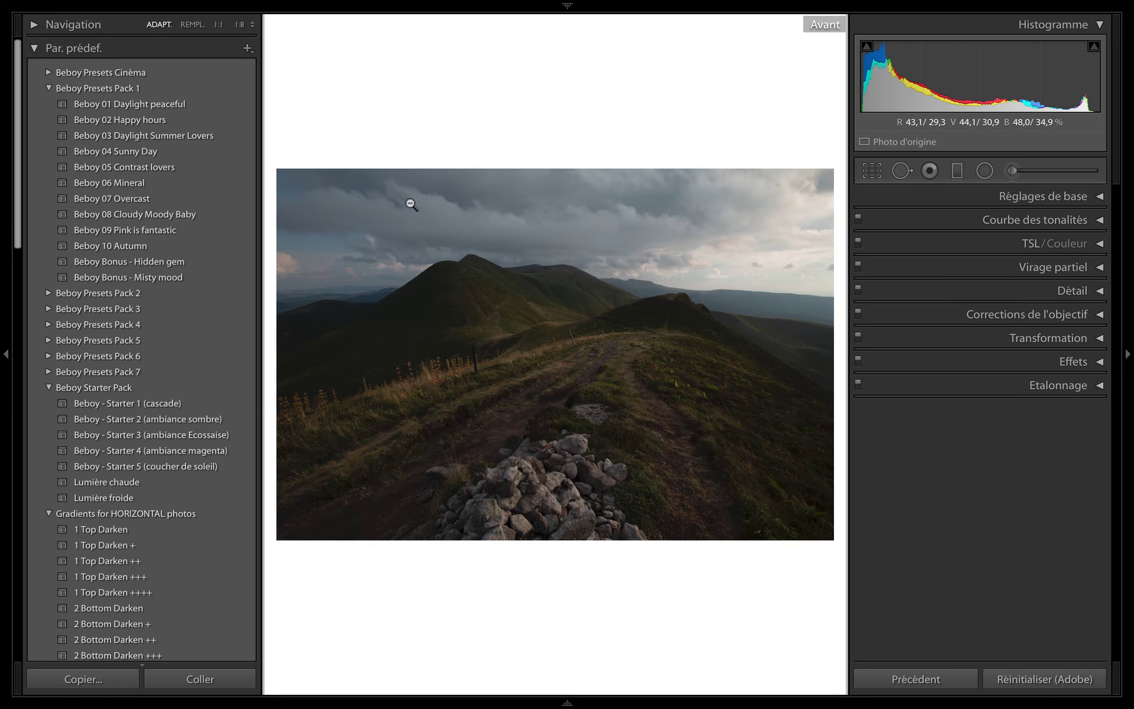
{"action": "key", "text": "backslash"}
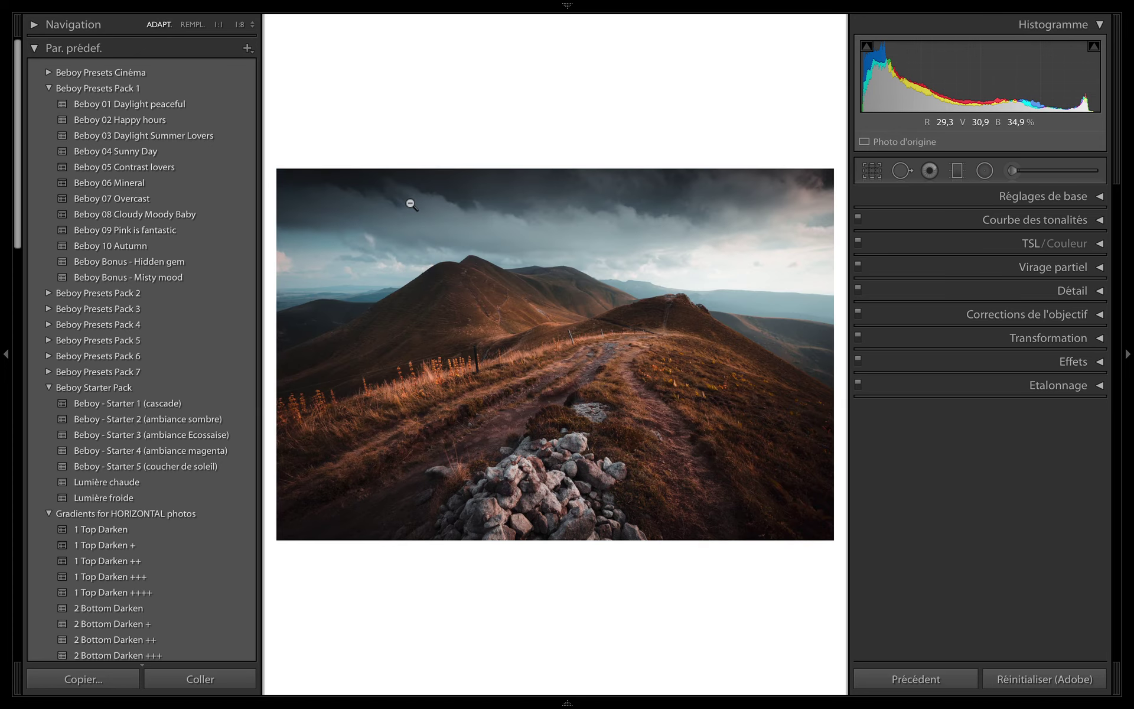
{"action": "key", "text": "backslash"}
{"action": "key", "text": "backslash"}
Step: Apply the Lumière froide preset and move its radial light glow to the top-right sky
{"action": "left_click", "coordinate": [224, 500]}
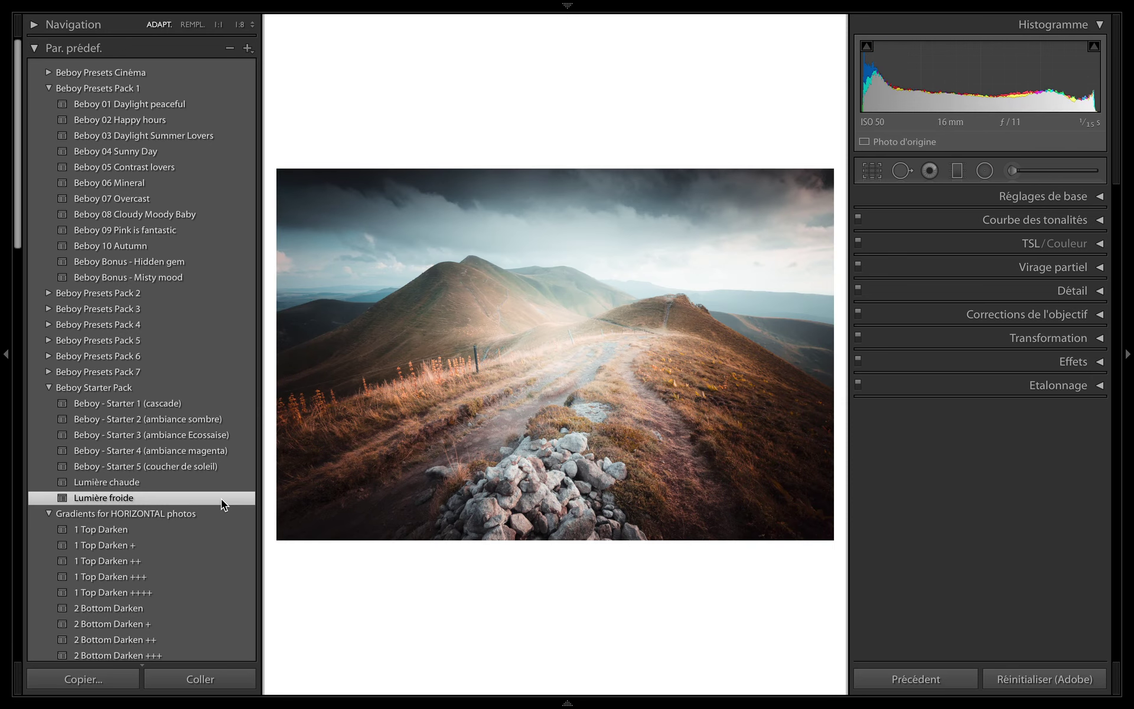
{"action": "key", "text": "shift+m"}
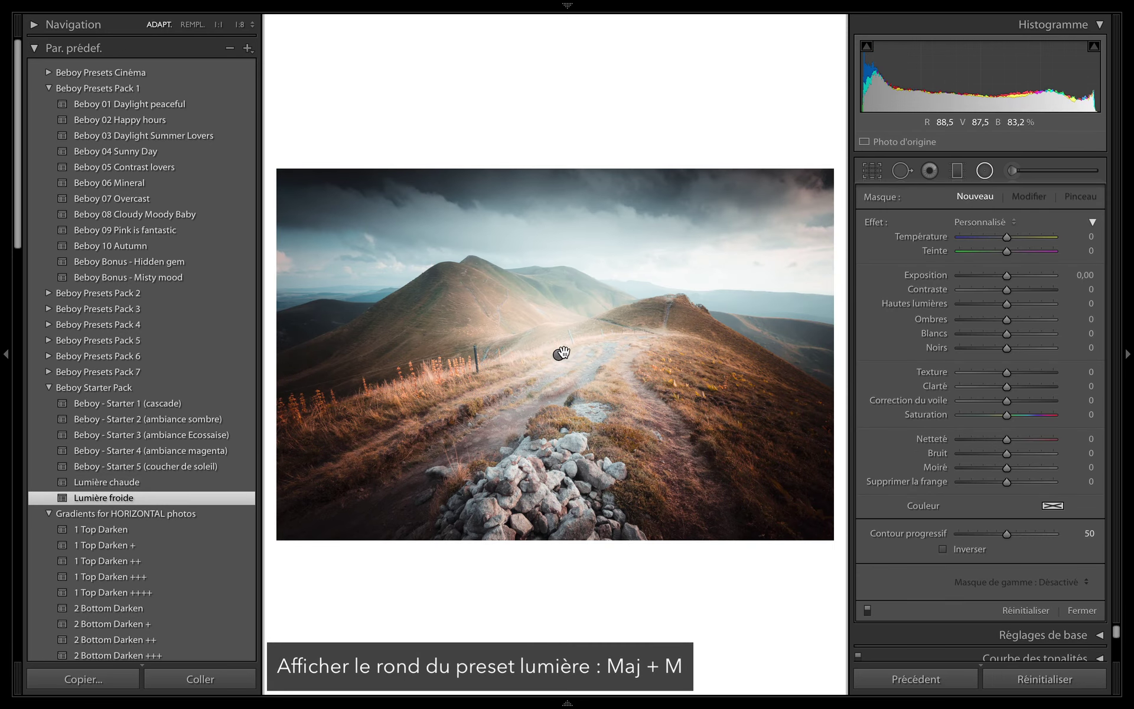
{"action": "mouse_move", "coordinate": [559, 355]}
{"action": "left_mouse_down"}
{"action": "mouse_move", "coordinate": [914, 293]}
{"action": "mouse_move", "coordinate": [867, 294]}
{"action": "left_mouse_up"}
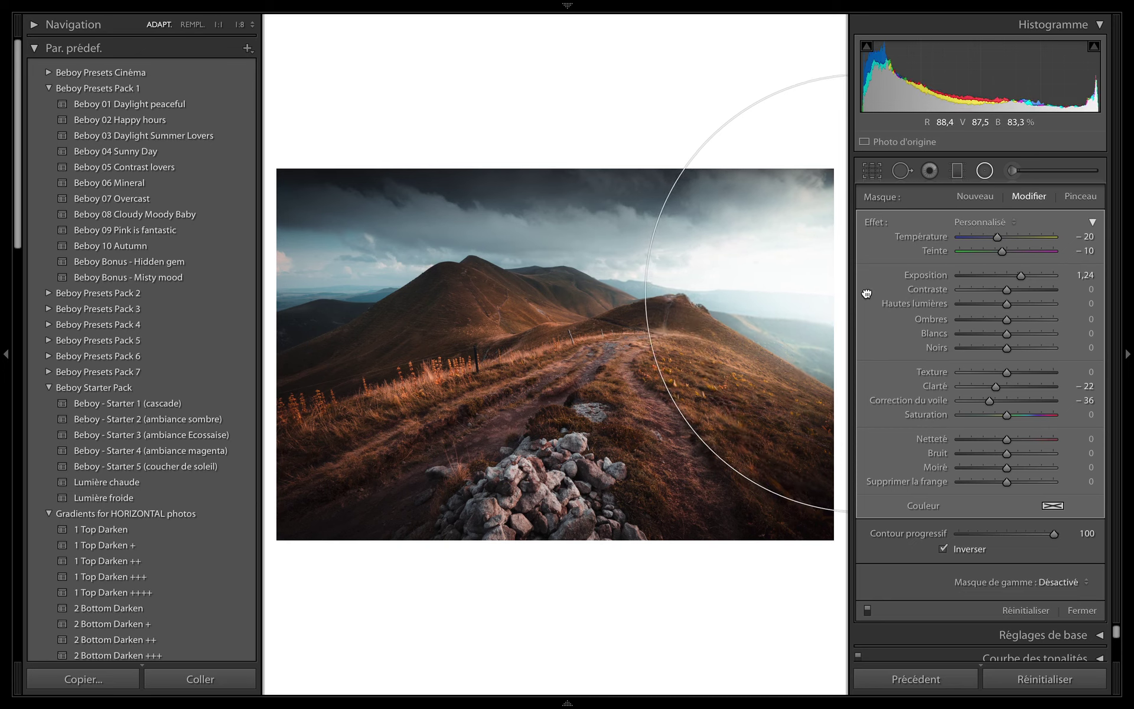
{"action": "mouse_move", "coordinate": [867, 293]}
{"action": "left_mouse_down"}
{"action": "mouse_move", "coordinate": [759, 144]}
{"action": "mouse_move", "coordinate": [697, 99]}
{"action": "mouse_move", "coordinate": [674, 63]}
{"action": "mouse_move", "coordinate": [431, 52]}
{"action": "mouse_move", "coordinate": [636, 59]}
{"action": "mouse_move", "coordinate": [772, 45]}
{"action": "mouse_move", "coordinate": [833, 15]}
{"action": "mouse_move", "coordinate": [859, 46]}
{"action": "left_mouse_up"}
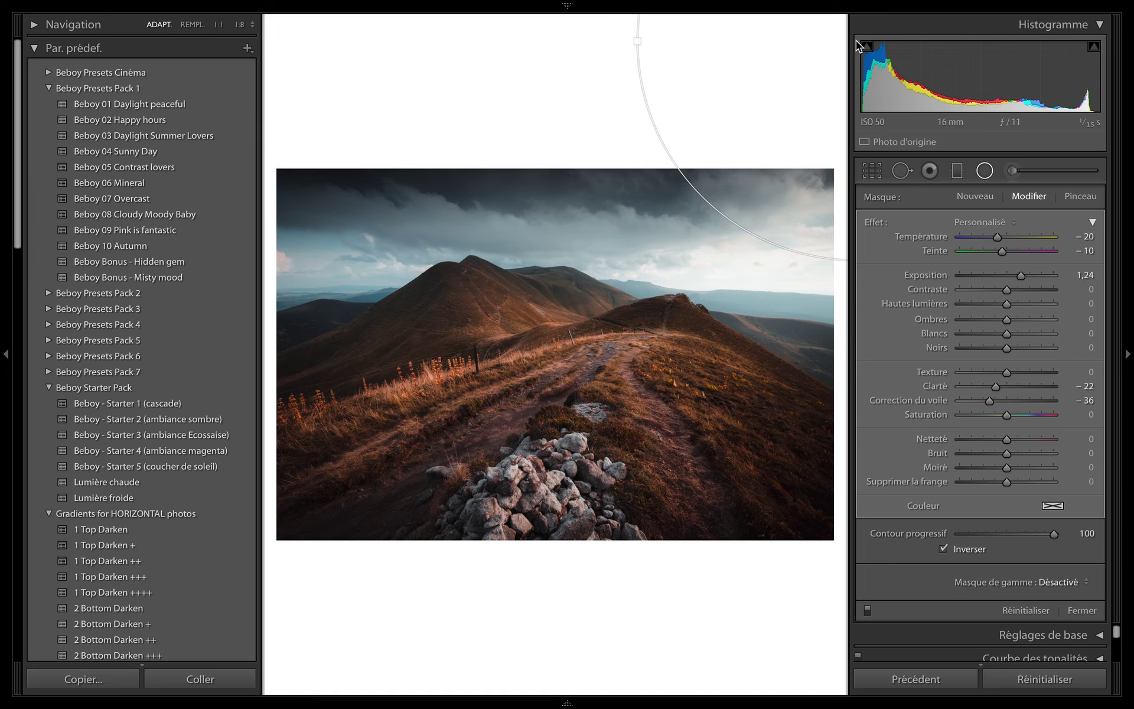
{"action": "key", "text": "shift+m"}
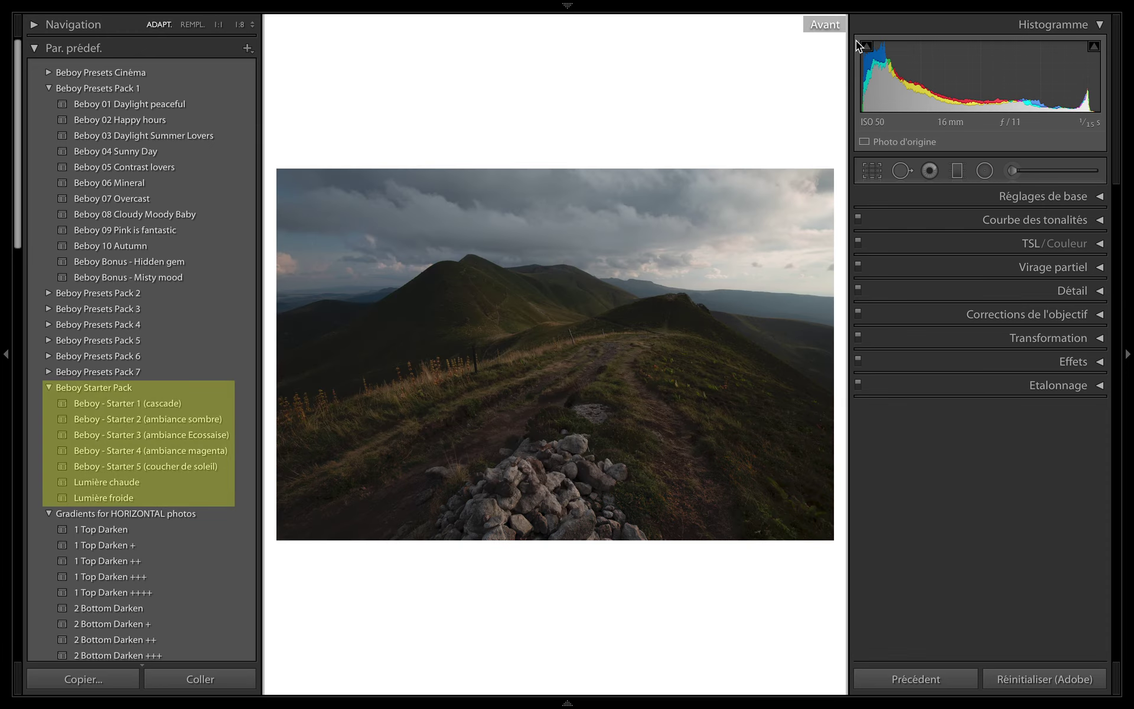
Step: Compare the finished edit against the original, full screen with side panels hidden
{"action": "key", "text": "backslash"}
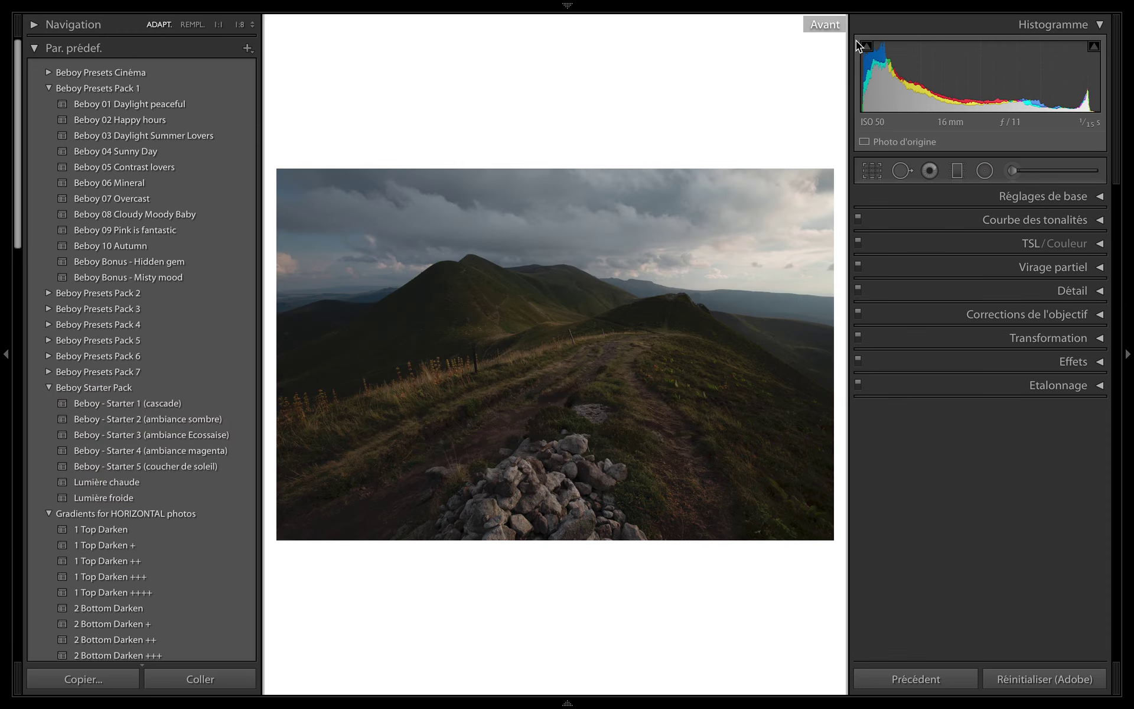
{"action": "key", "text": "backslash"}
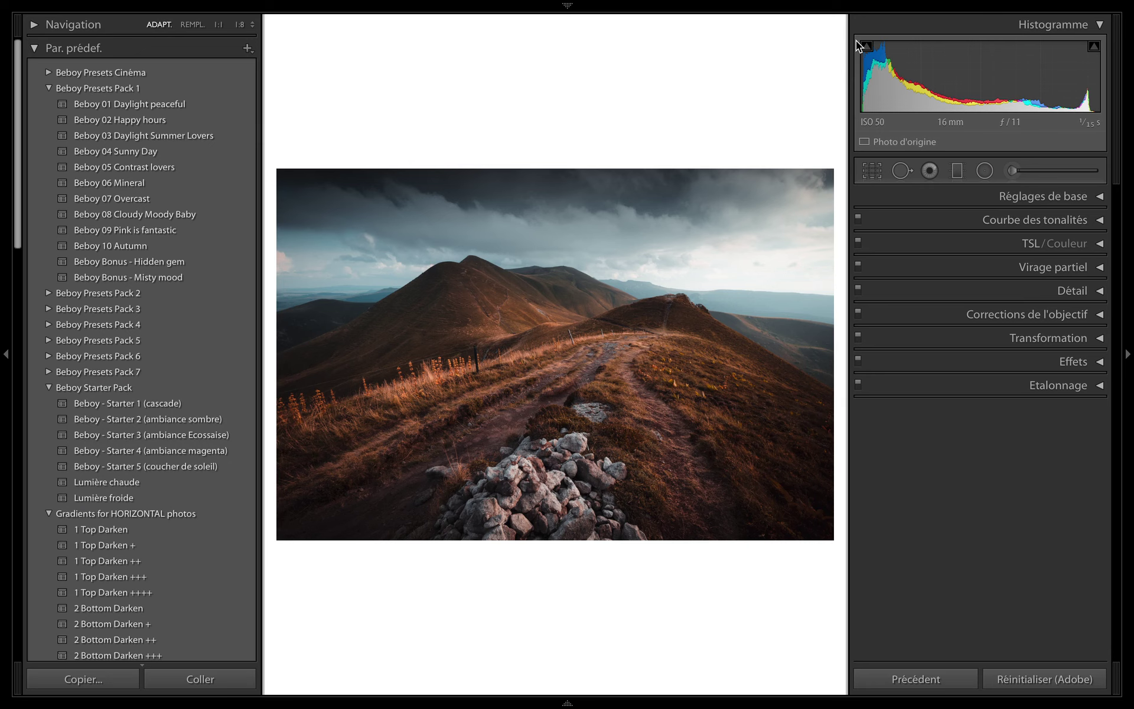
{"action": "key", "text": "backslash"}
{"action": "key", "text": "backslash"}
{"action": "key", "text": "backslash"}
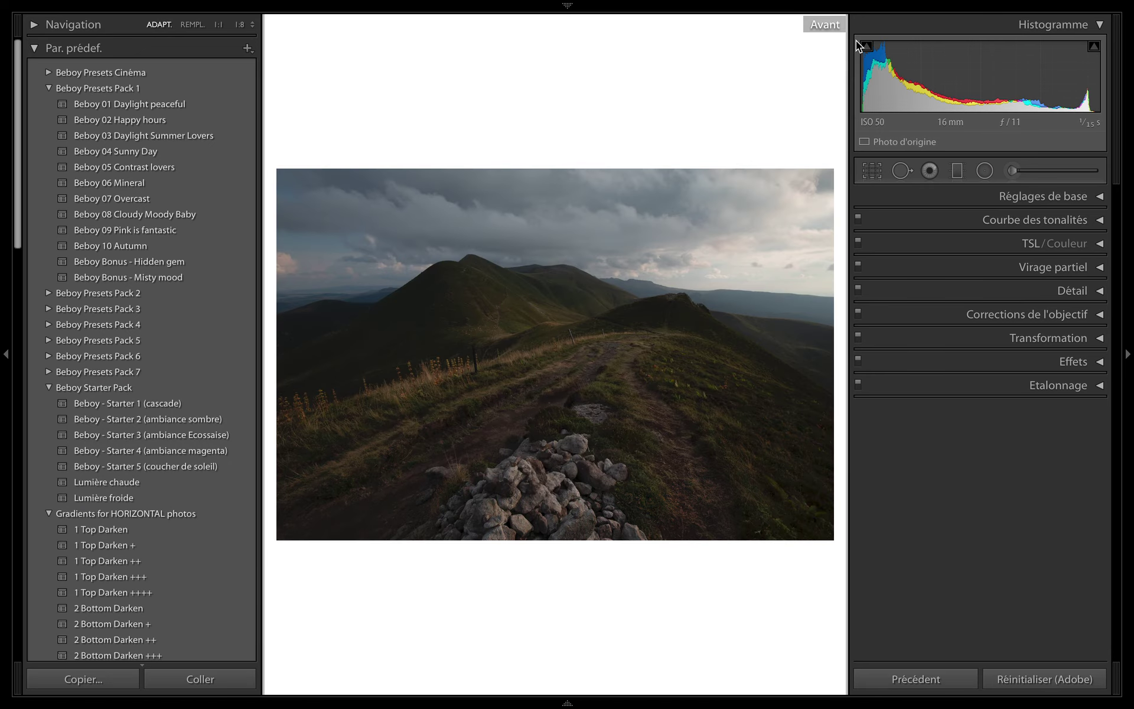
{"action": "key", "text": "backslash"}
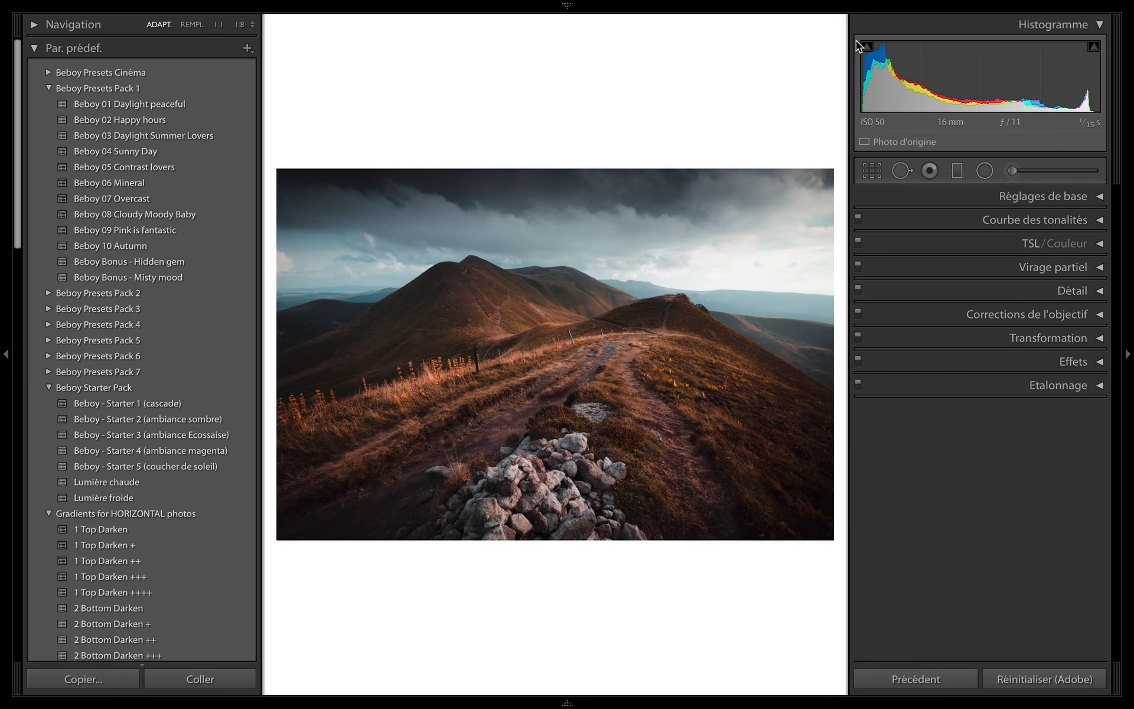
{"action": "key", "text": "Tab"}
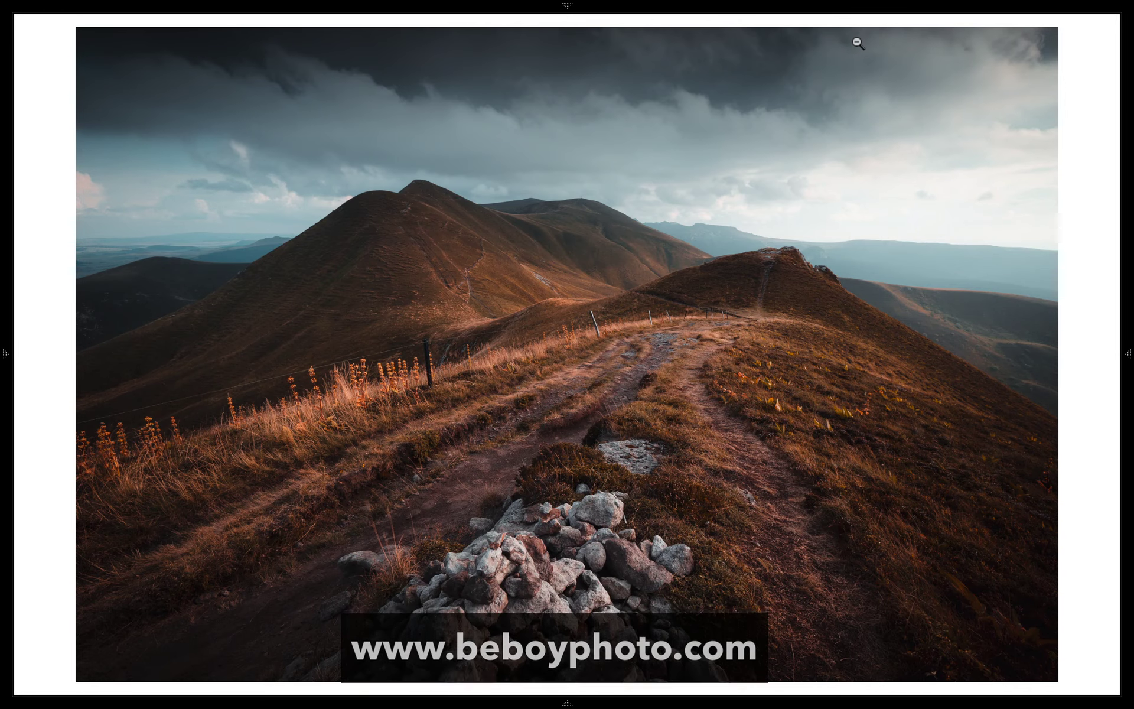
{"action": "key", "text": "backslash"}
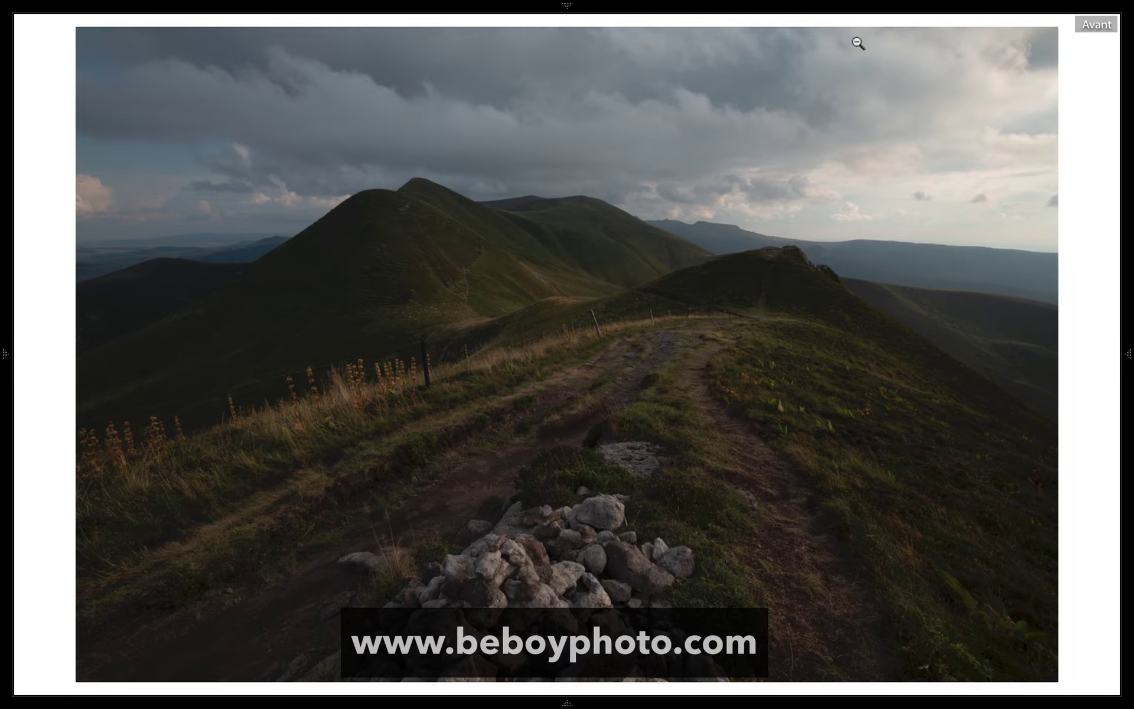
{"action": "key", "text": "backslash"}
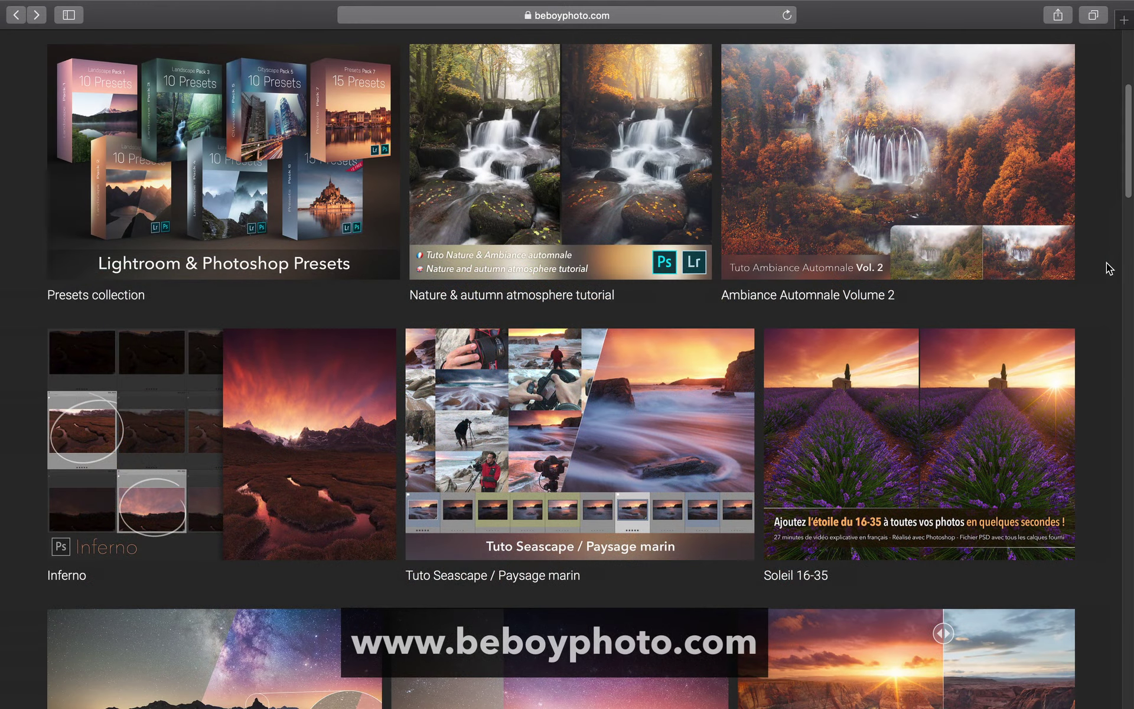
Step: Scroll down through the beboyphoto.com presets and tutorials page
{"action": "scroll", "coordinate": [1110, 269], "scroll_direction": "down", "scroll_amount": 2}
{"action": "scroll", "coordinate": [1109, 269], "scroll_direction": "down", "scroll_amount": 5}
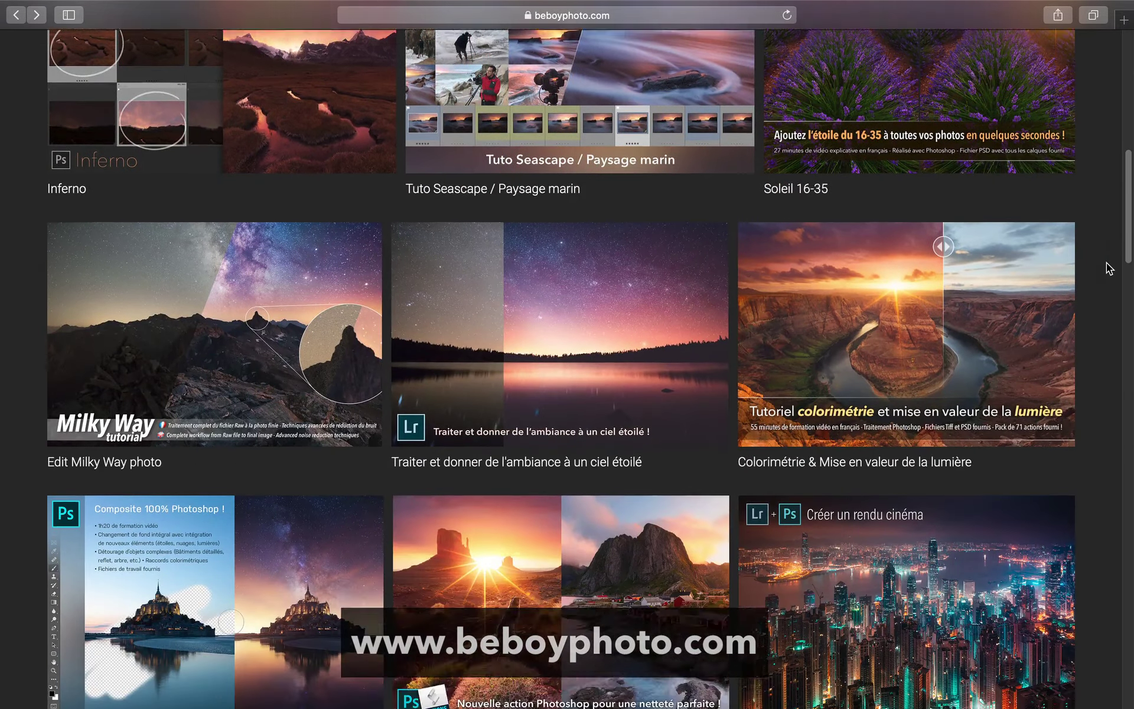
{"action": "scroll", "coordinate": [1110, 268], "scroll_direction": "down", "scroll_amount": 2}
{"action": "scroll", "coordinate": [1110, 269], "scroll_direction": "down", "scroll_amount": 5}
{"action": "scroll", "coordinate": [1110, 269], "scroll_direction": "down", "scroll_amount": 2}
{"action": "scroll", "coordinate": [1109, 269], "scroll_direction": "down", "scroll_amount": 7}
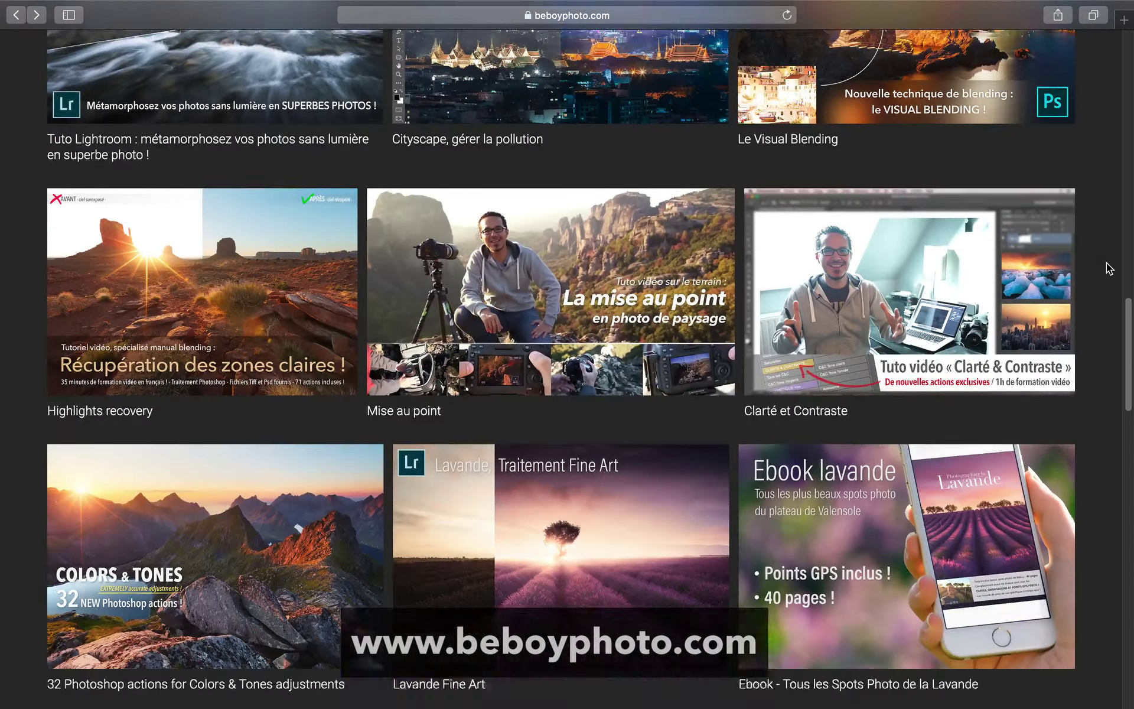
{"action": "scroll", "coordinate": [1110, 269], "scroll_direction": "down", "scroll_amount": 3}
{"action": "scroll", "coordinate": [1109, 269], "scroll_direction": "down", "scroll_amount": 9}
{"action": "scroll", "coordinate": [1110, 268], "scroll_direction": "down", "scroll_amount": 3}
{"action": "scroll", "coordinate": [1110, 269], "scroll_direction": "down", "scroll_amount": 7}
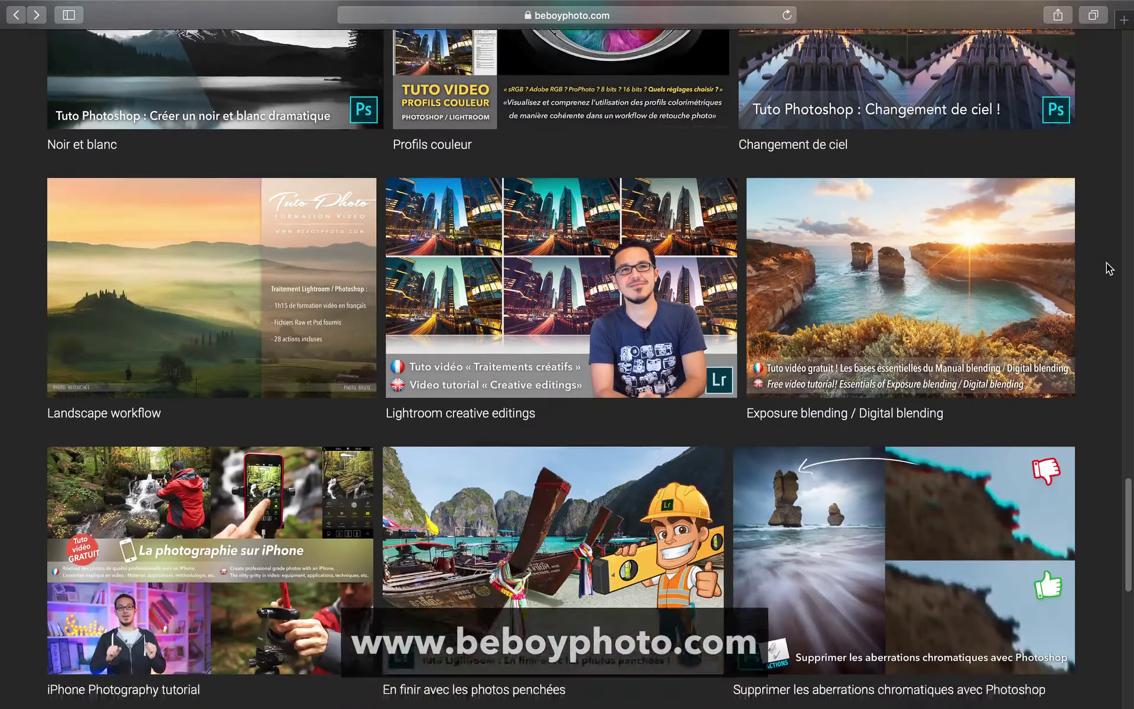
{"action": "scroll", "coordinate": [1110, 269], "scroll_direction": "down", "scroll_amount": 3}
{"action": "scroll", "coordinate": [1110, 269], "scroll_direction": "down", "scroll_amount": 6}
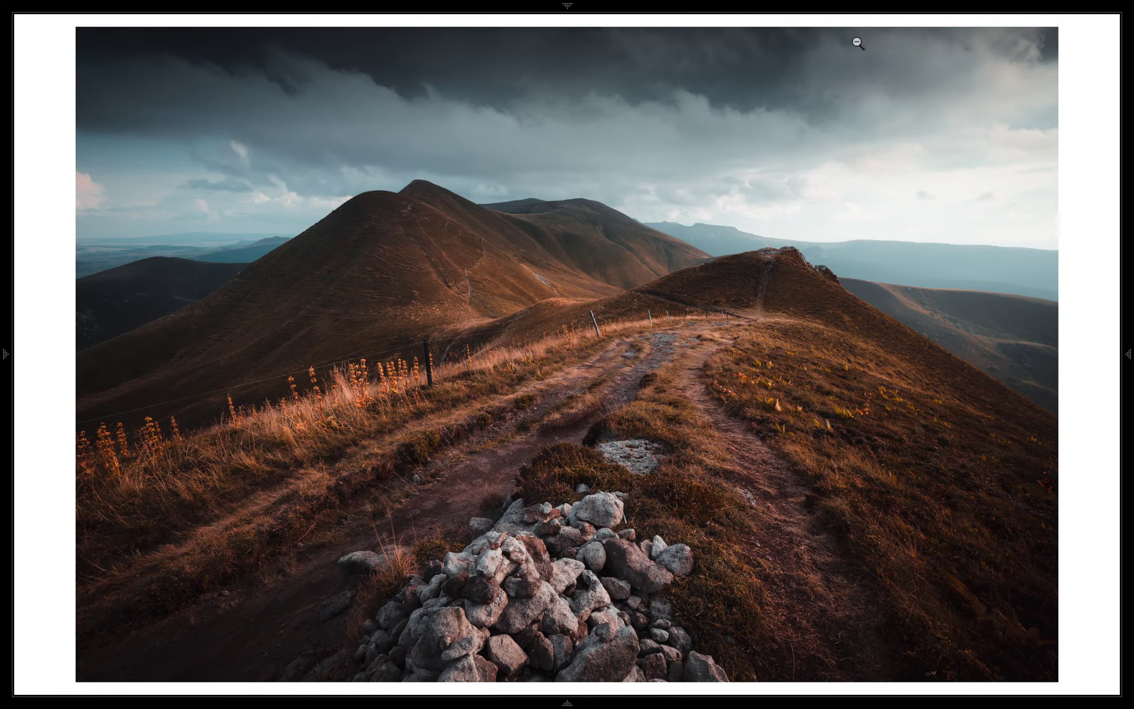
{"action": "key", "text": "backslash"}
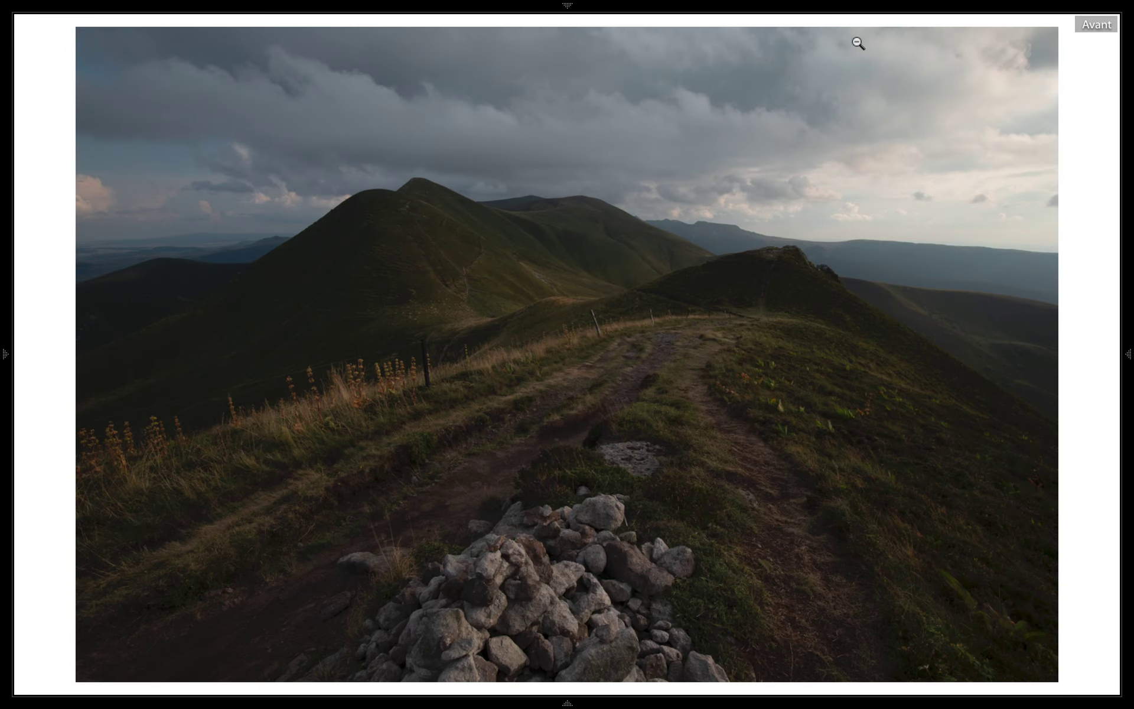
{"action": "key", "text": "backslash"}
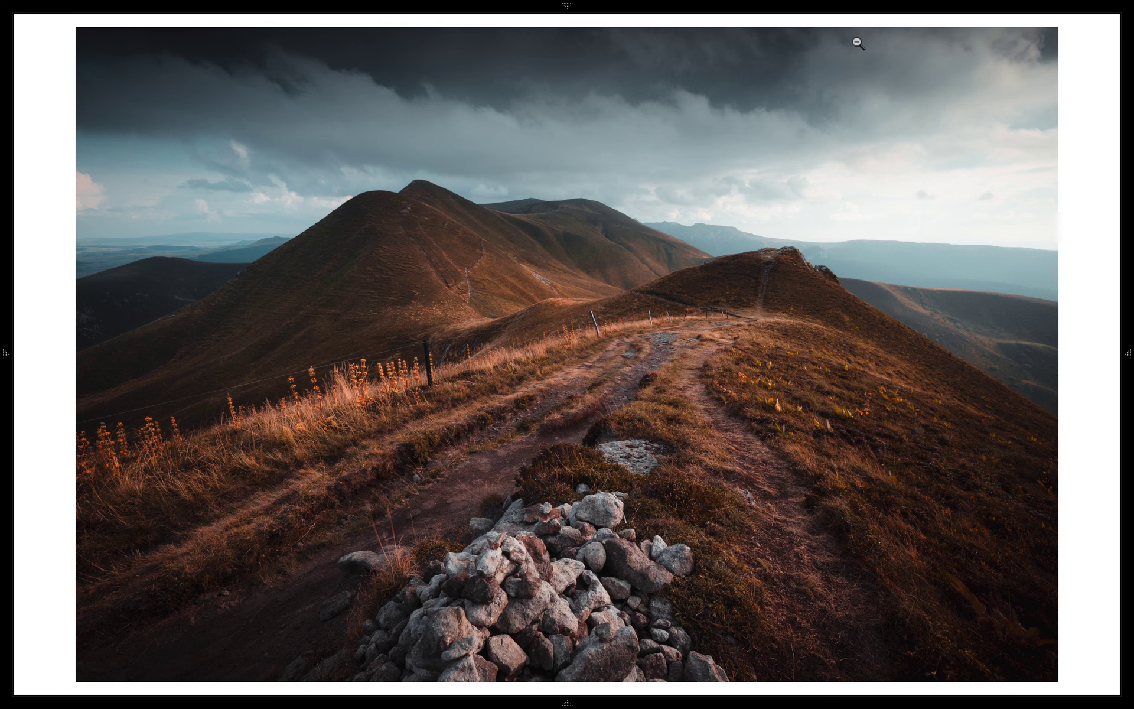